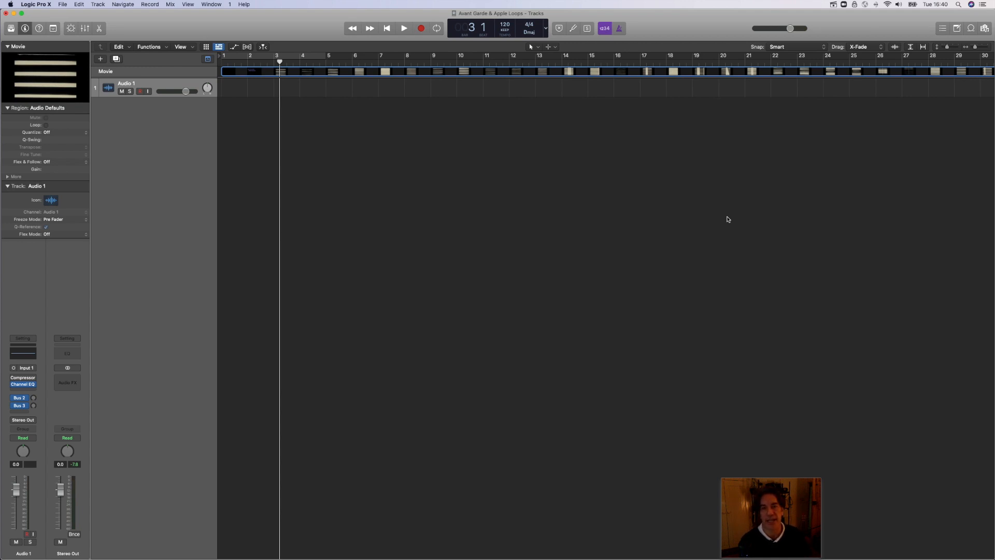
# Step: Scrub the playhead through the movie up to about bar 12, and return it to the start of the project
pyautogui.click(339, 62)
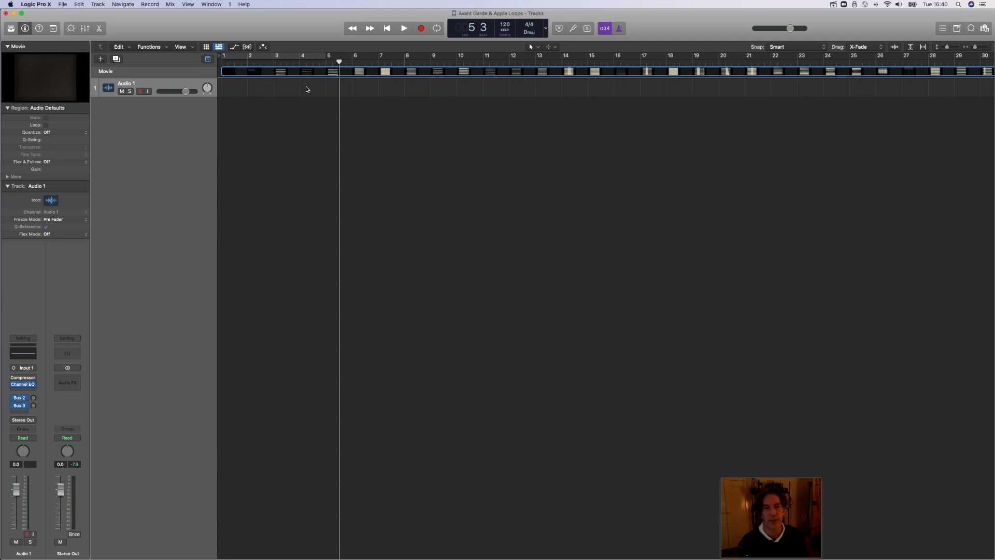
pyautogui.click(413, 61)
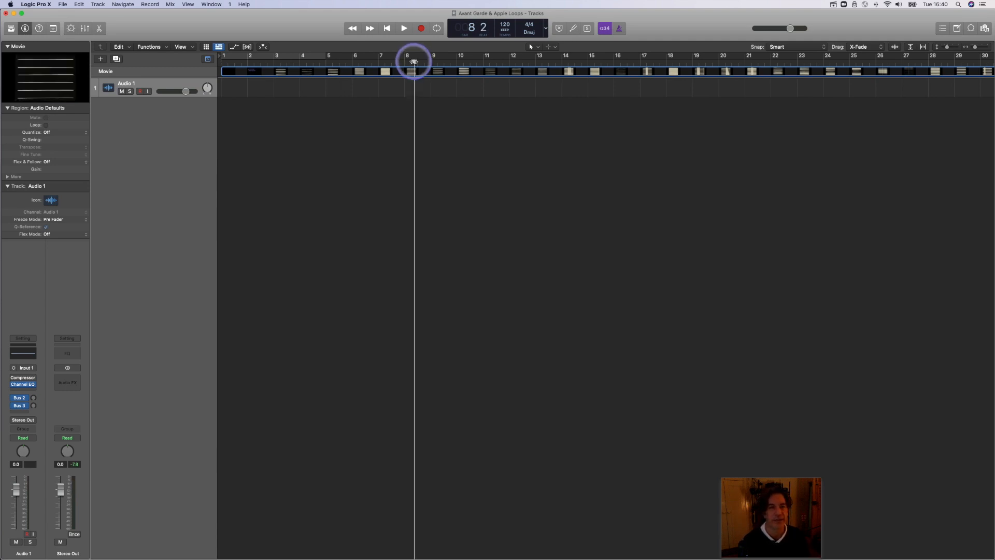
pyautogui.click(523, 61)
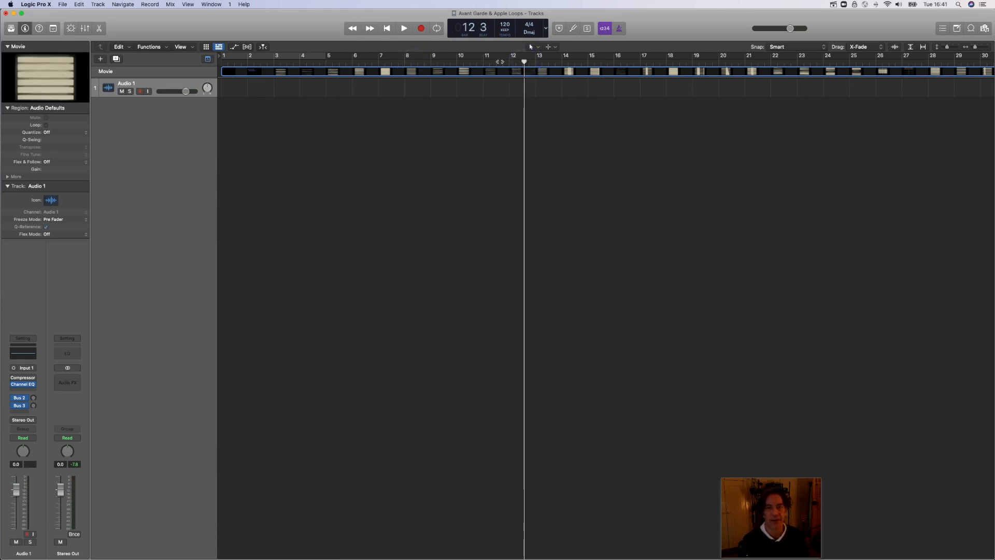
pyautogui.click(500, 62)
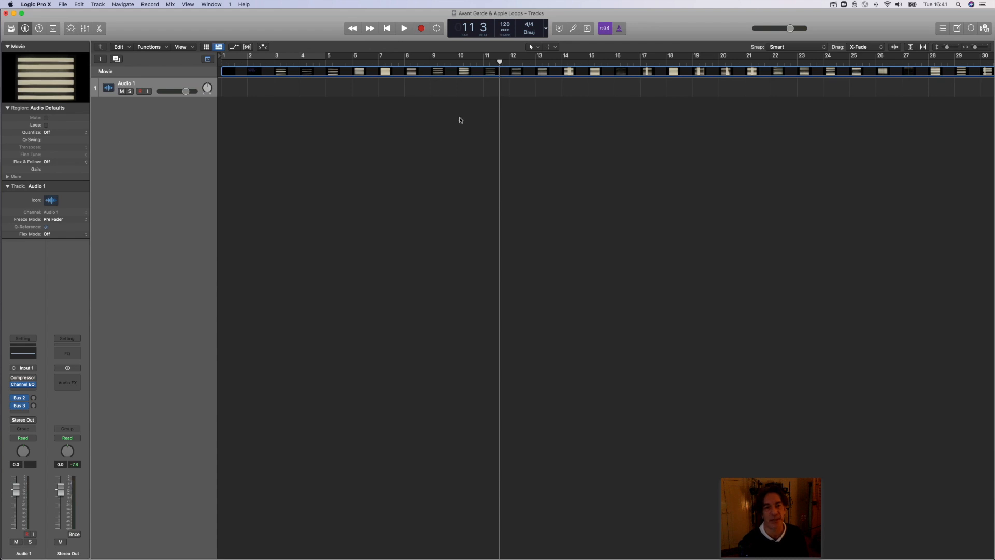
pyautogui.click(386, 28)
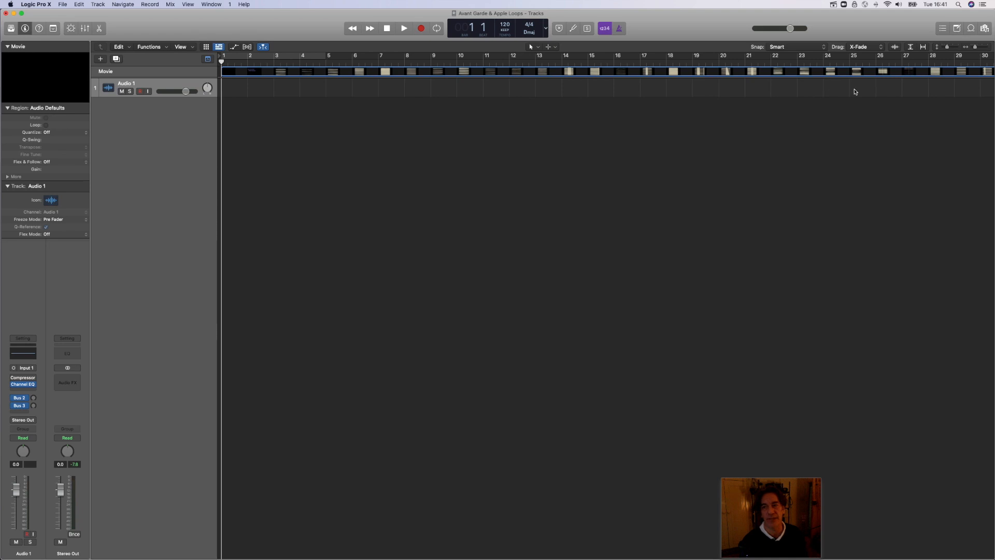
# Step: Play the movie from about bar 25, viewing it briefly in its enlarged window, and stop playback
pyautogui.moveTo(975, 47); pyautogui.dragTo(970, 53)
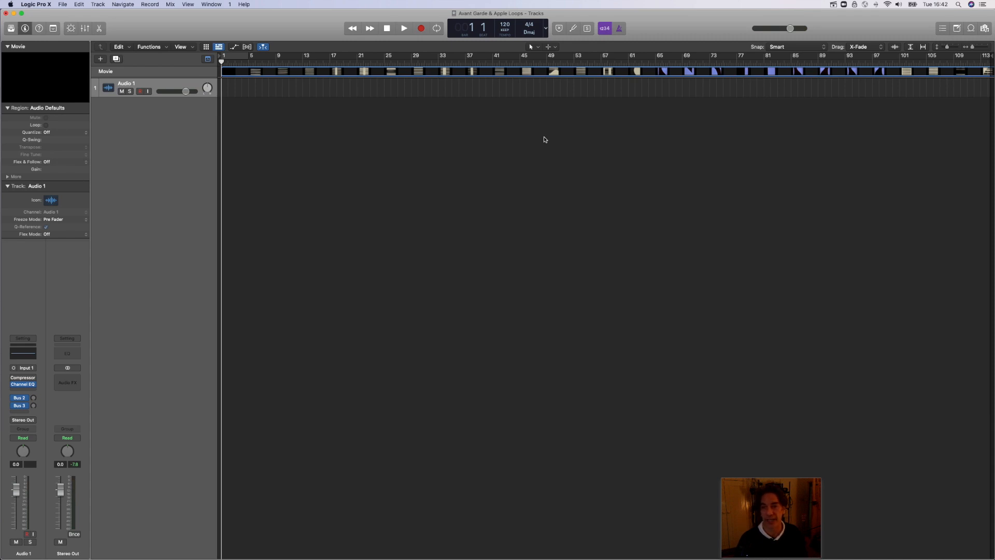
pyautogui.click(392, 63)
pyautogui.press('space')
pyautogui.doubleClick(65, 87)
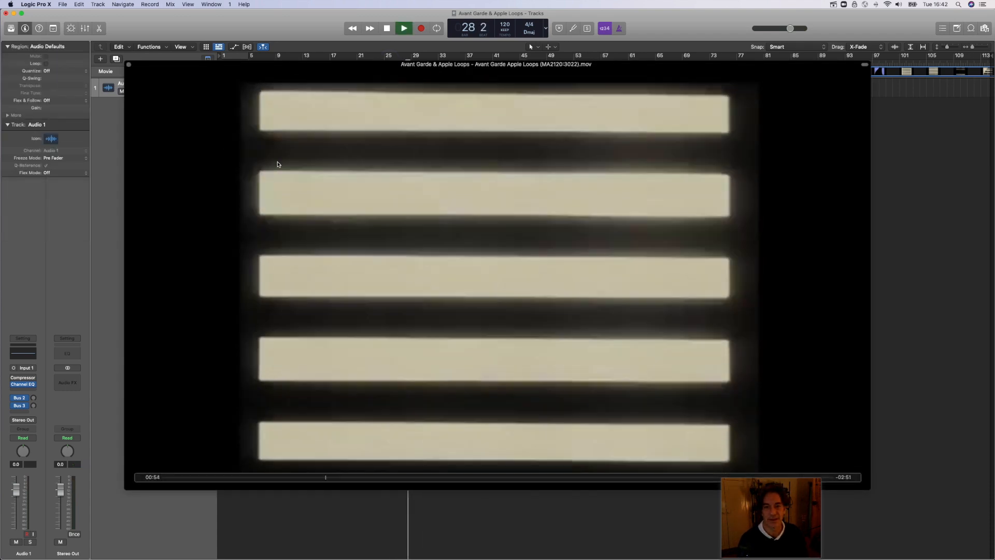
pyautogui.click(129, 65)
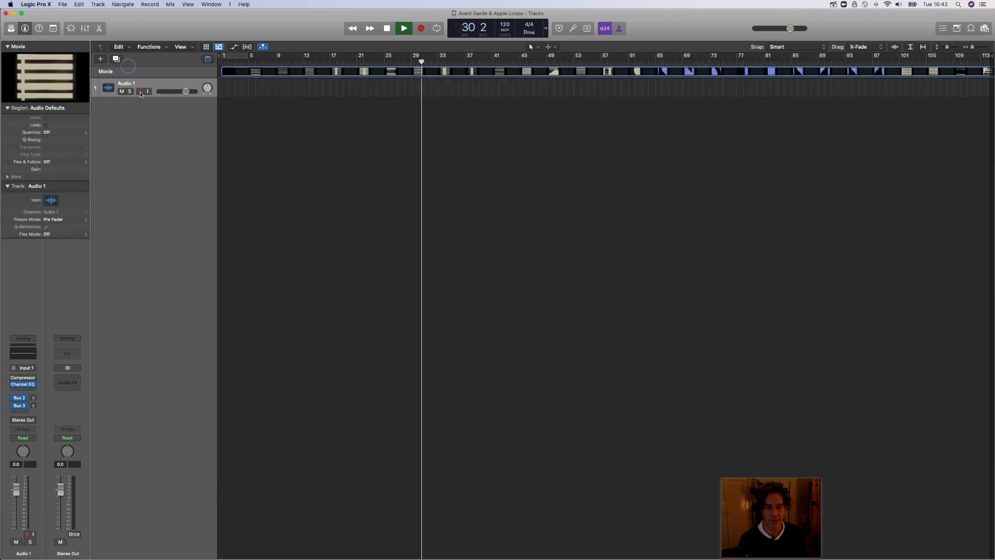
pyautogui.click(170, 139)
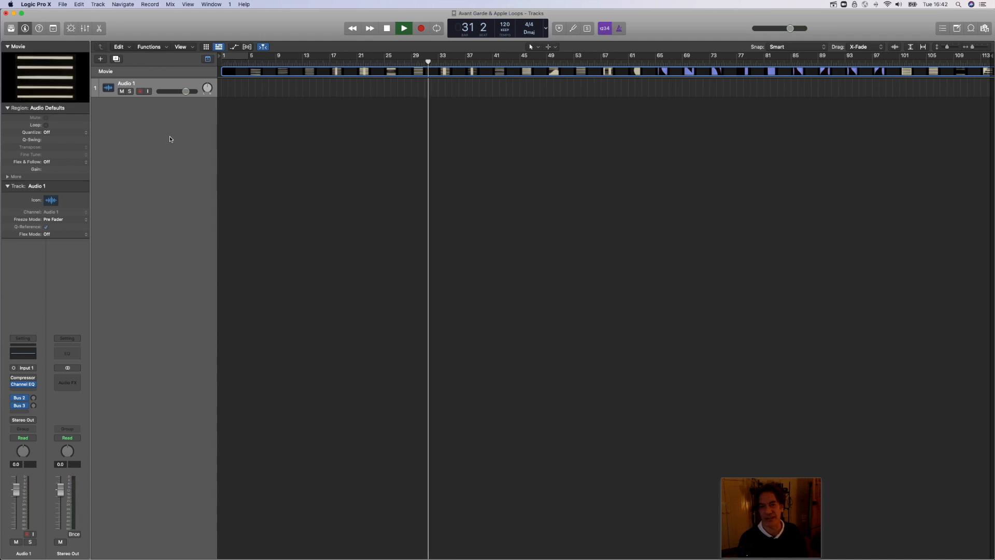
pyautogui.press('space')
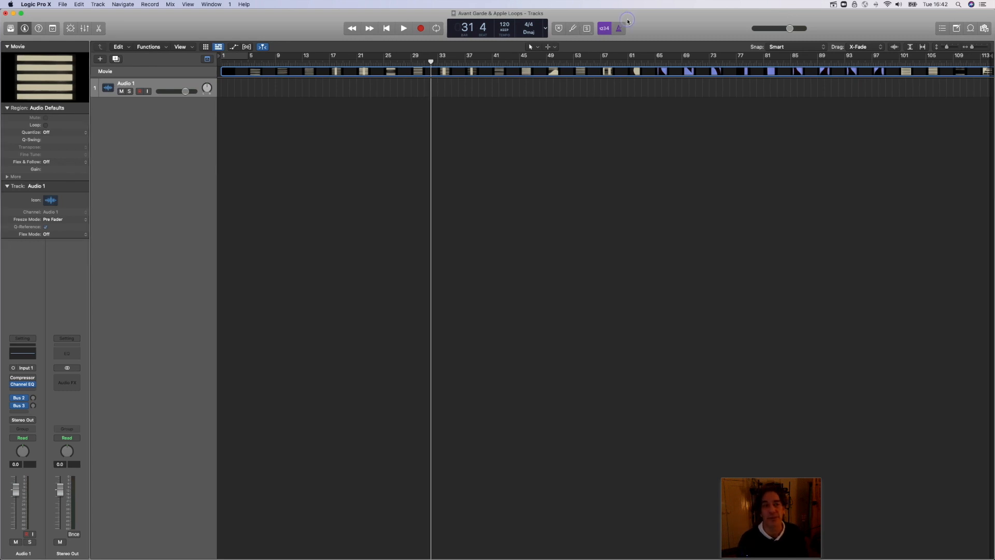
# Step: Open the Loop Browser and audition the 12 Bar Blues Bass loop
pyautogui.click(970, 29)
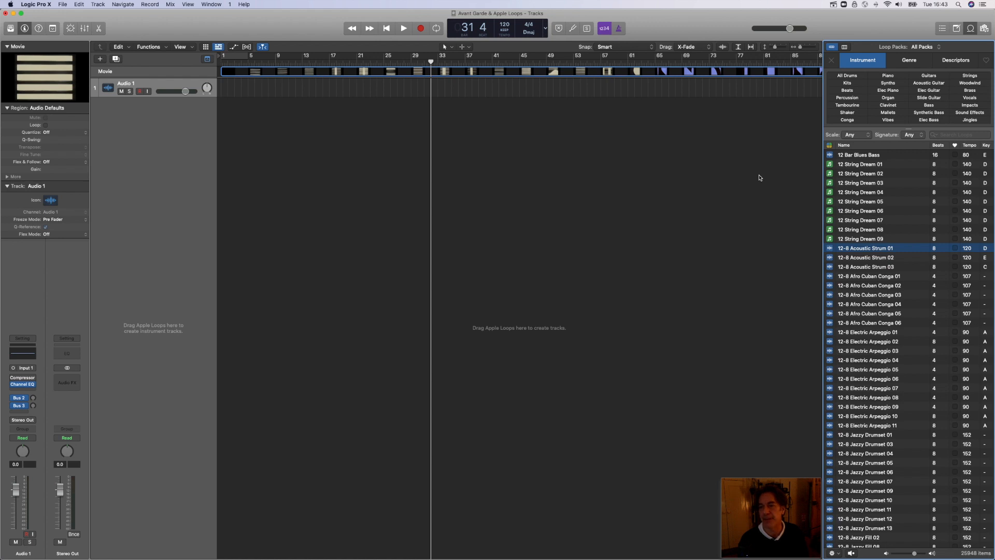
pyautogui.click(848, 157)
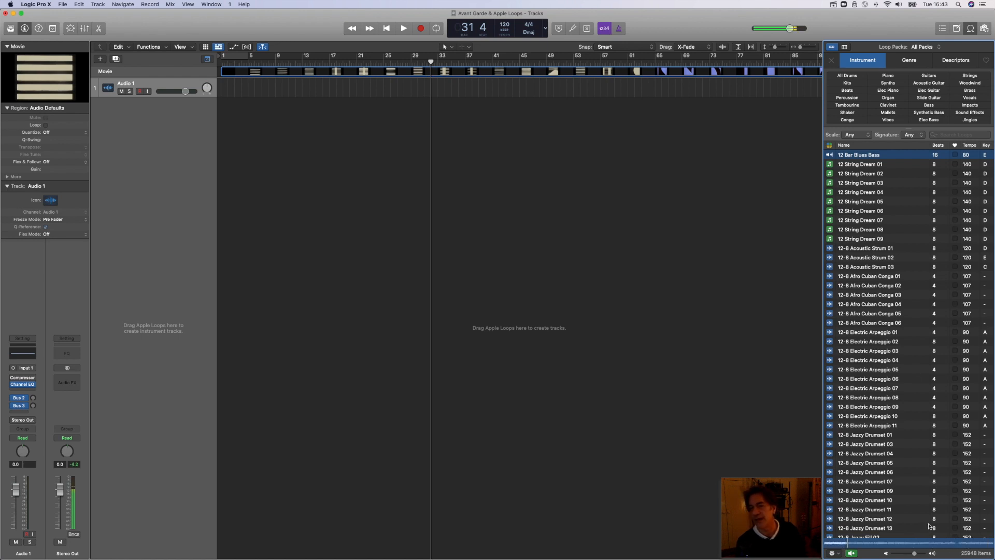
pyautogui.click(853, 553)
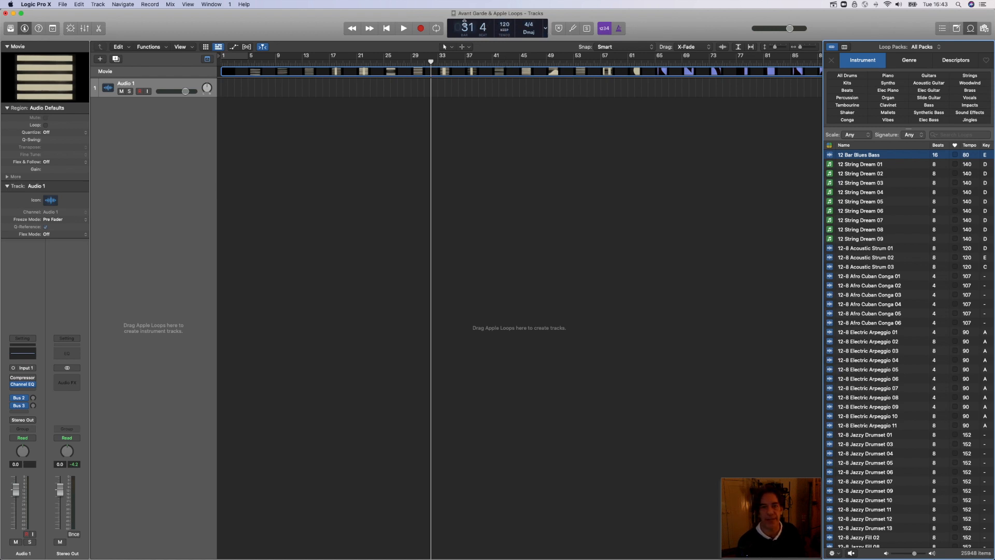
# Step: Set the project tempo to 80 and audition the 12 Bar Blues Bass loop at that speed
pyautogui.click(544, 28)
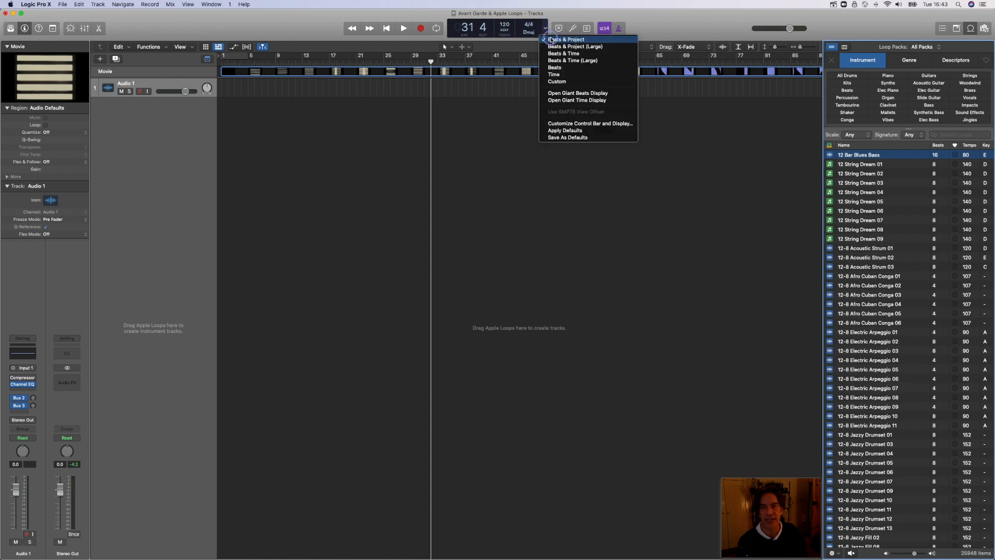
pyautogui.click(551, 40)
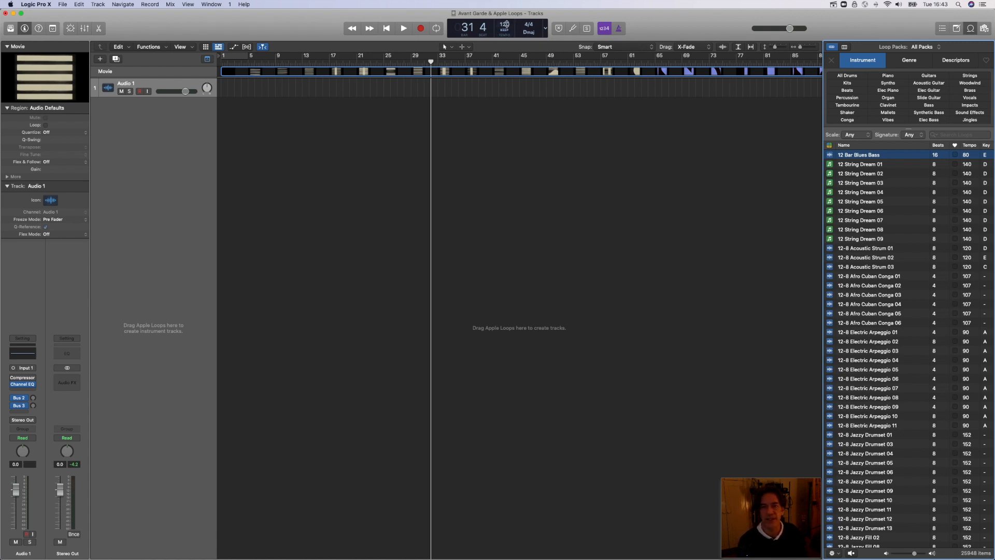
pyautogui.moveTo(505, 27); pyautogui.dragTo(509, 82)
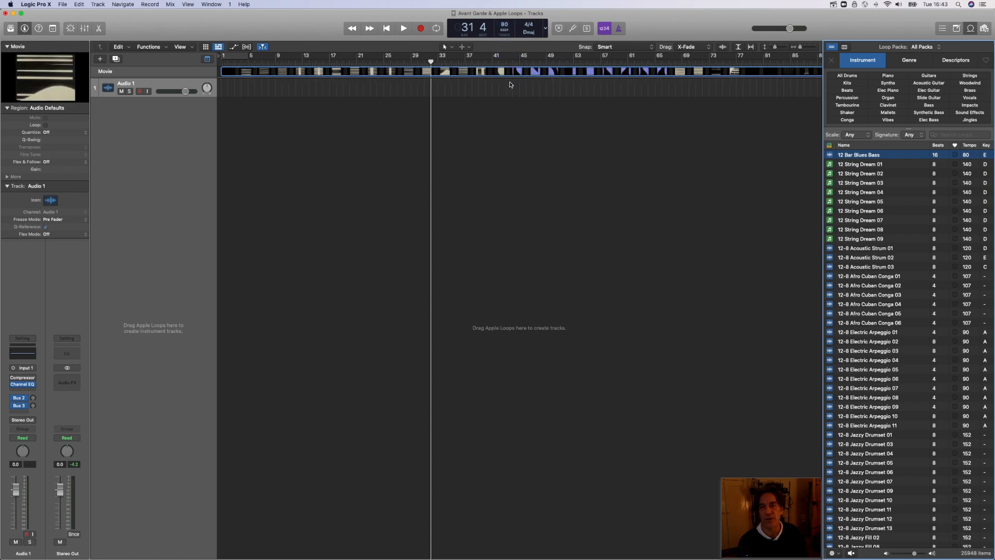
pyautogui.click(871, 156)
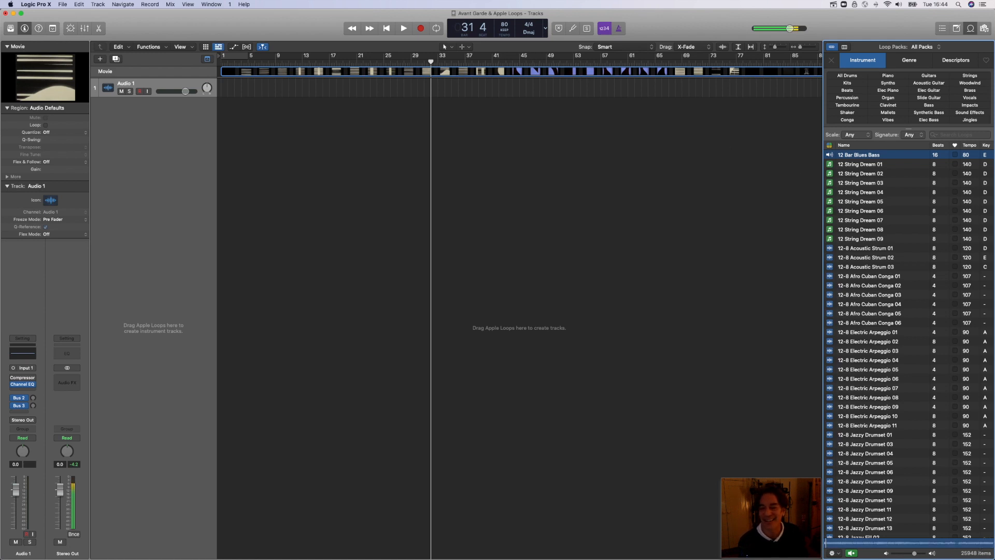
pyautogui.click(851, 552)
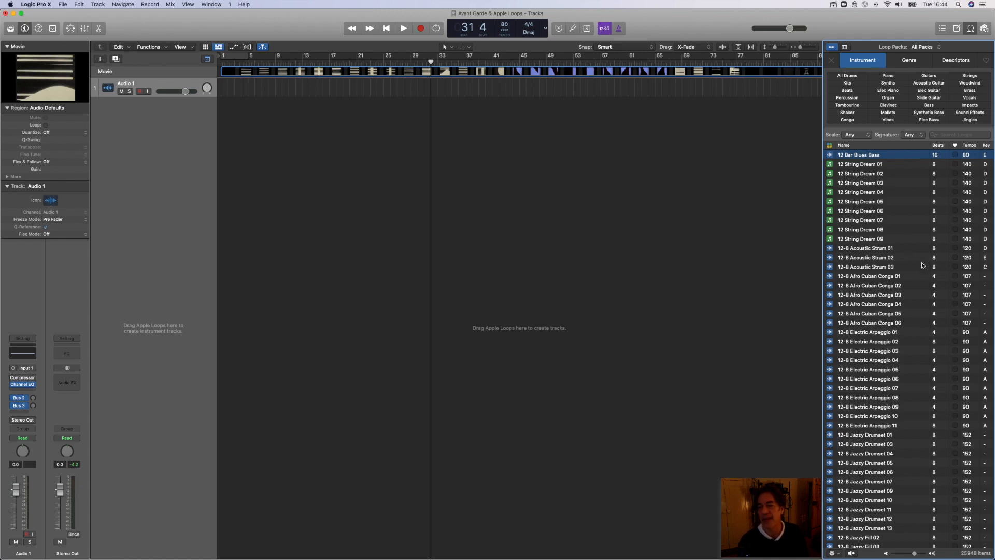
# Step: Filter the Apple Loops by the Beats instrument category and audition 2-Step Behind Beat 01
pyautogui.scroll(-20, 922, 265)
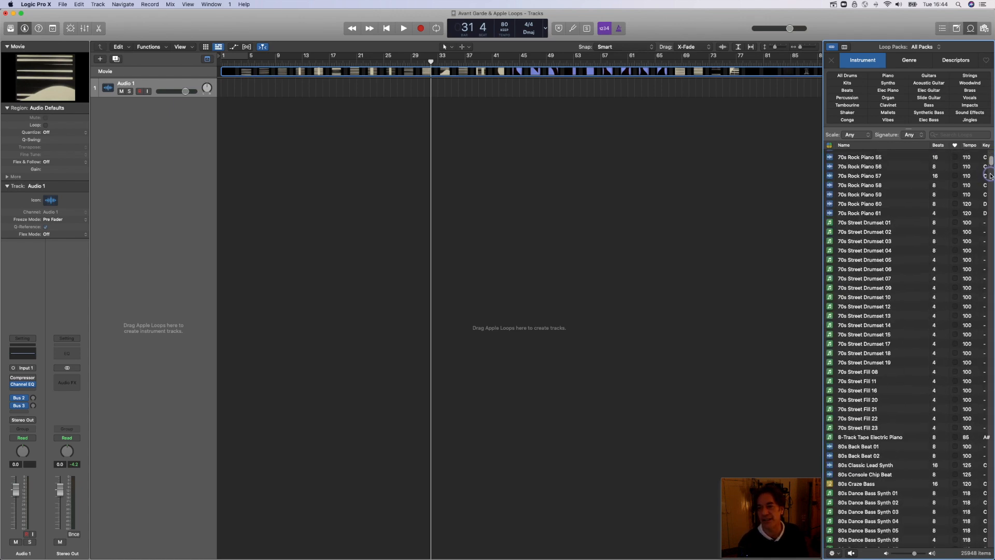
pyautogui.moveTo(990, 176); pyautogui.dragTo(992, 147)
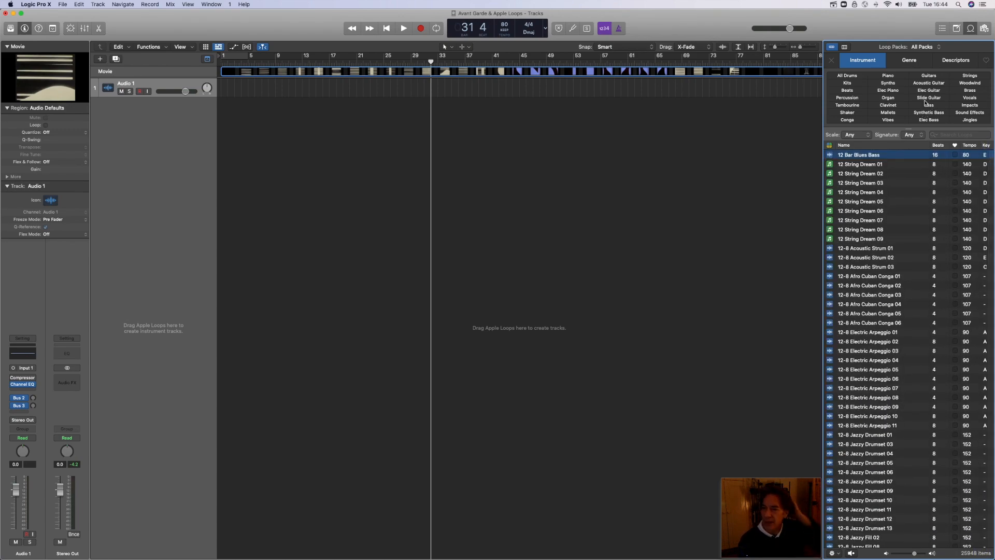
pyautogui.click(848, 91)
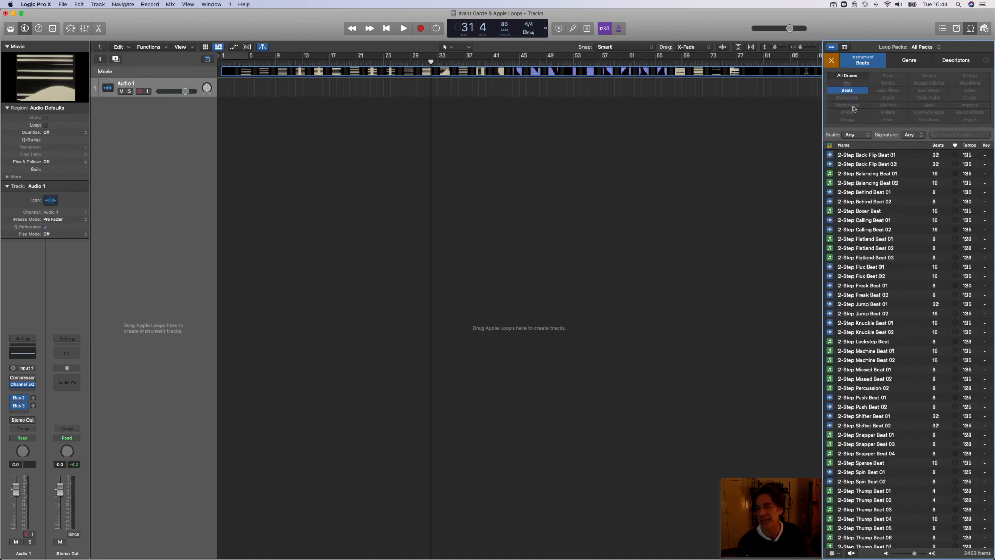
pyautogui.click(857, 193)
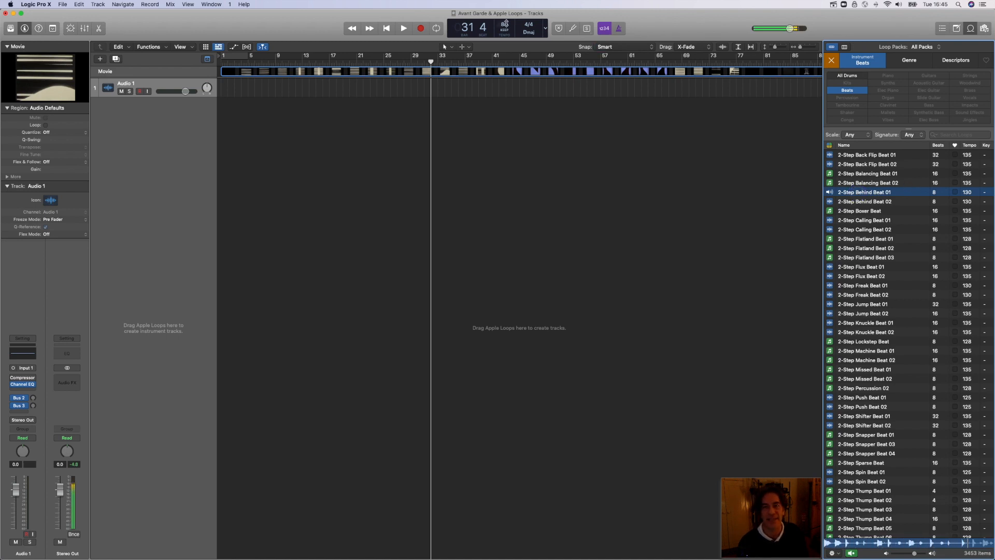
# Step: Try the beat at a tempo of 130, and set the project tempo to 60 with the playhead back at the start
pyautogui.moveTo(504, 25); pyautogui.dragTo(519, 2)
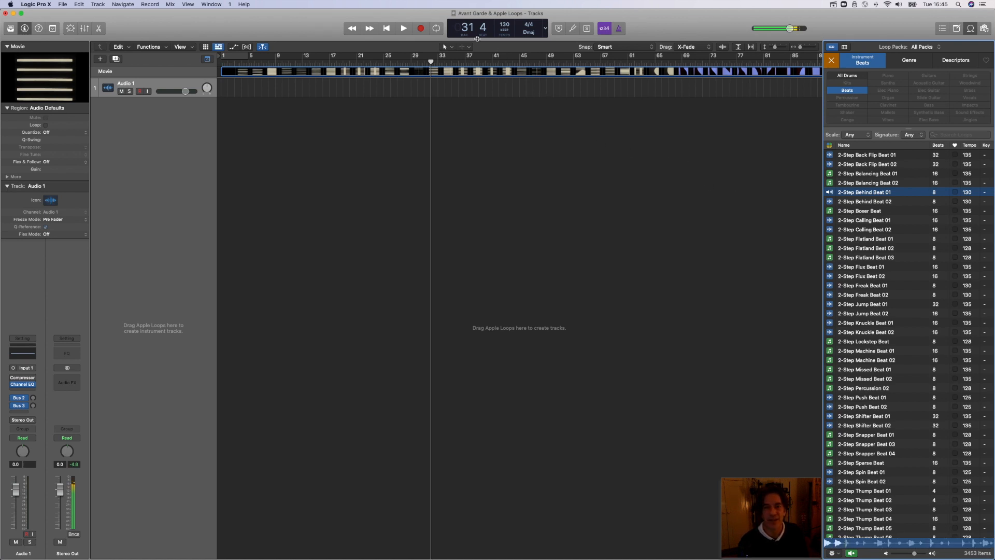
pyautogui.click(852, 554)
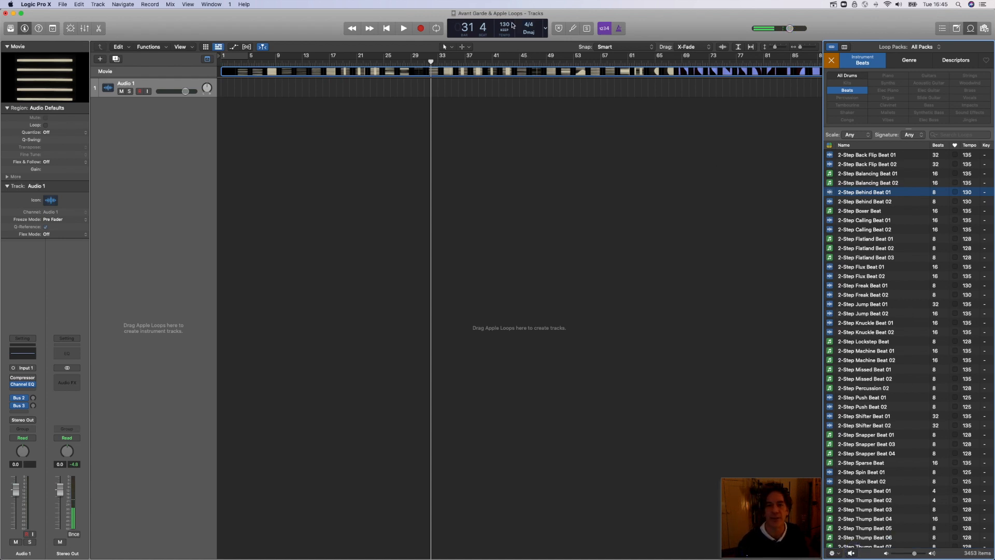
pyautogui.moveTo(512, 25); pyautogui.dragTo(515, 116)
pyautogui.click(386, 29)
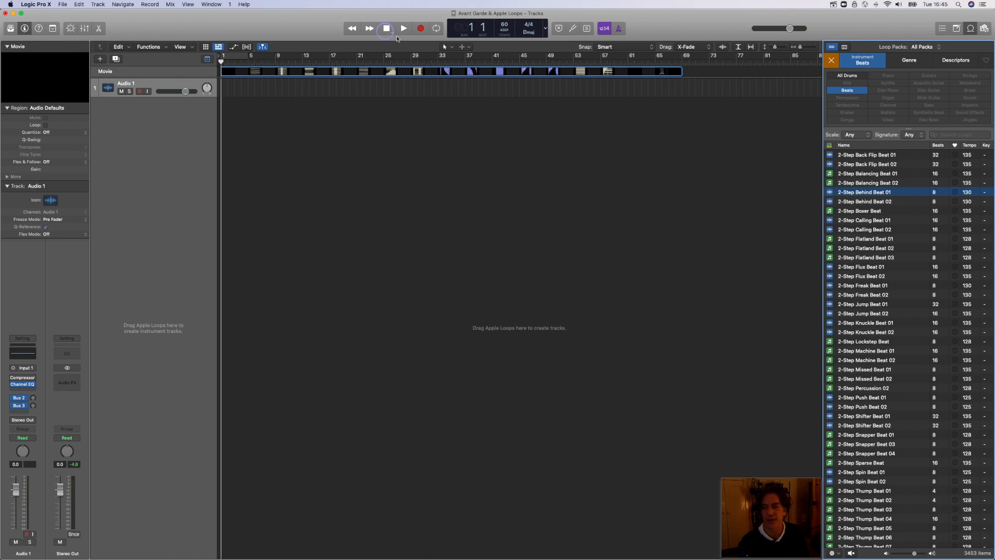
# Step: Add the 2-Step Behind Beat 01 loop on a new track at bar 3 and loop it to the end of the movie
pyautogui.click(855, 201)
pyautogui.click(854, 193)
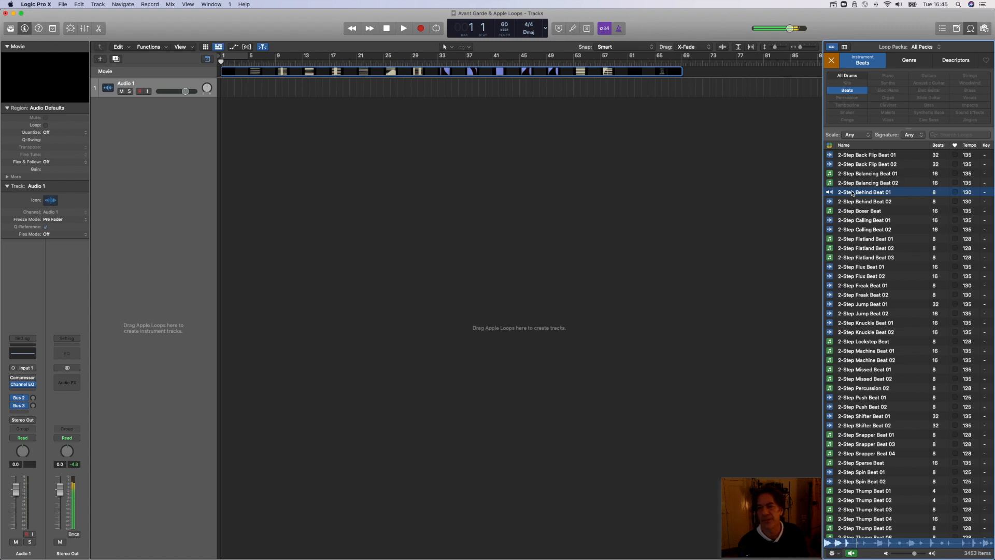
pyautogui.moveTo(853, 193); pyautogui.dragTo(236, 113)
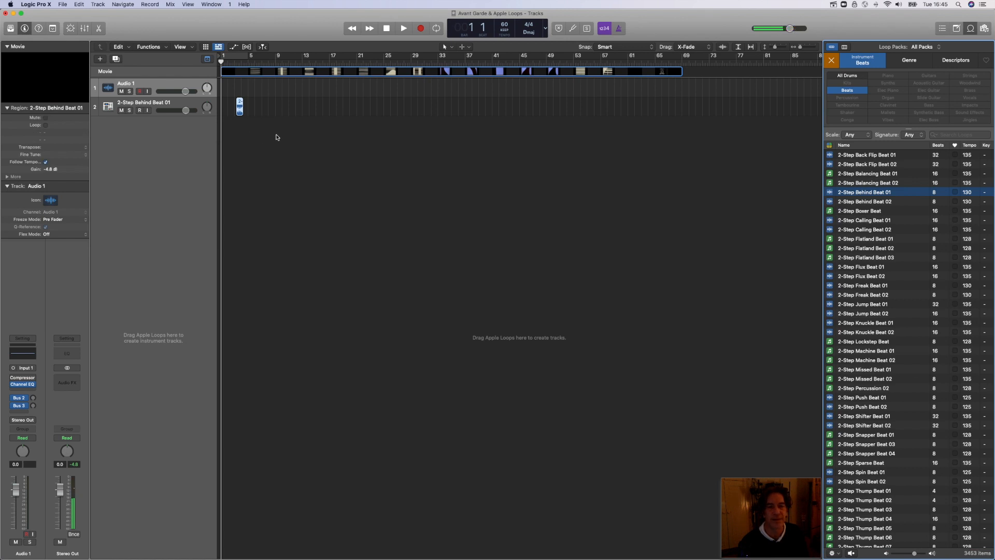
pyautogui.moveTo(242, 101); pyautogui.dragTo(682, 160)
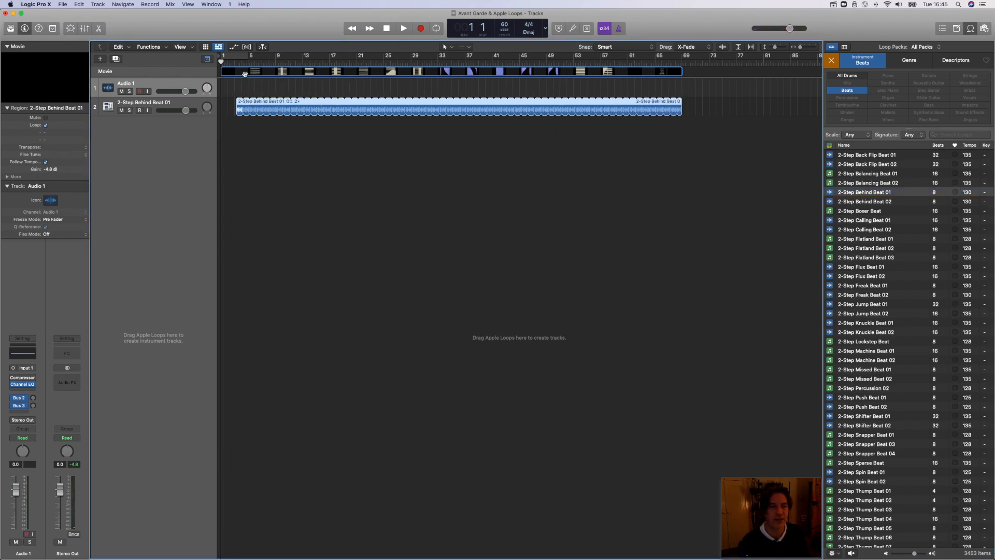
# Step: Play the looped beat with the movie from just before bar 3, and stop playback
pyautogui.click(232, 61)
pyautogui.press('space')
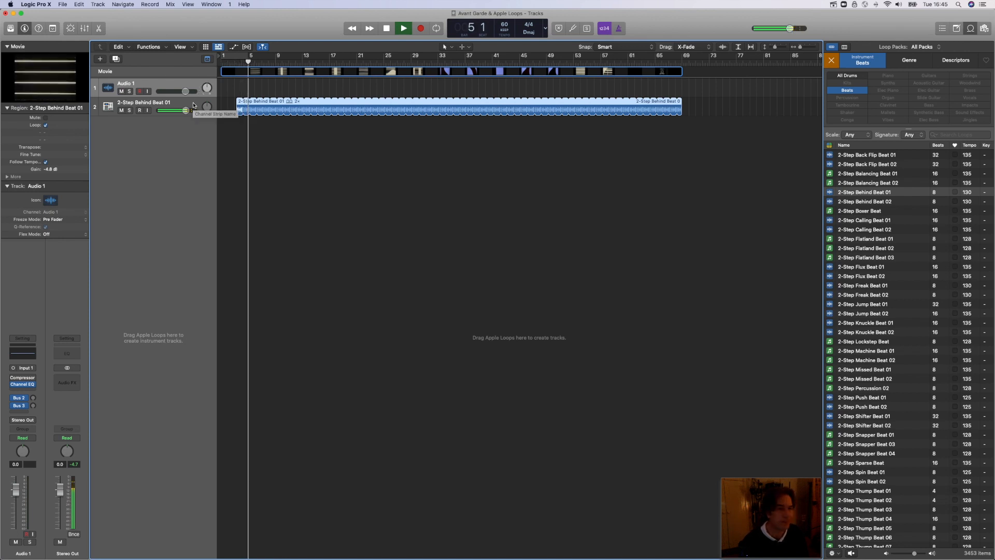
pyautogui.click(386, 30)
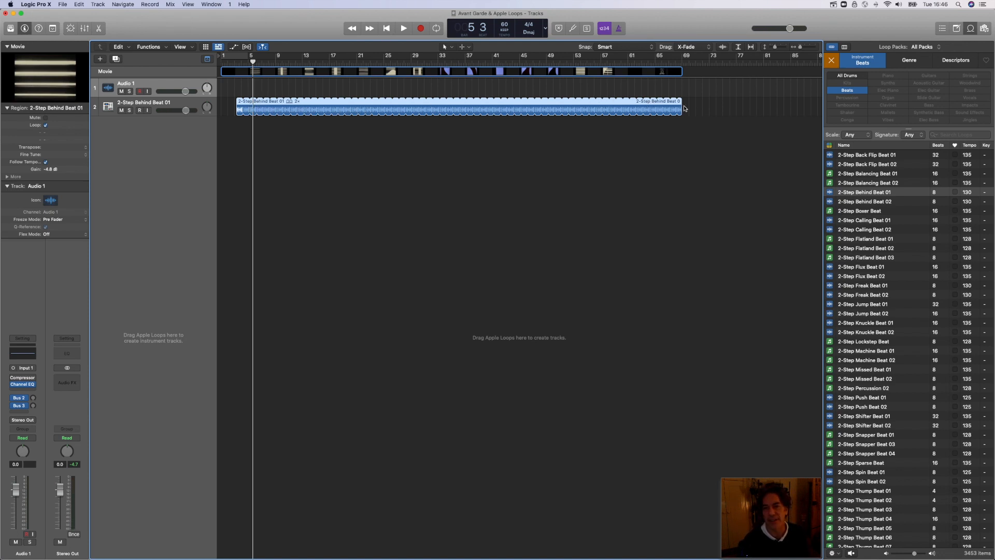
# Step: Shorten the looped beat back to a single pass and extend its loop to the end of the movie again
pyautogui.moveTo(683, 105); pyautogui.dragTo(239, 107)
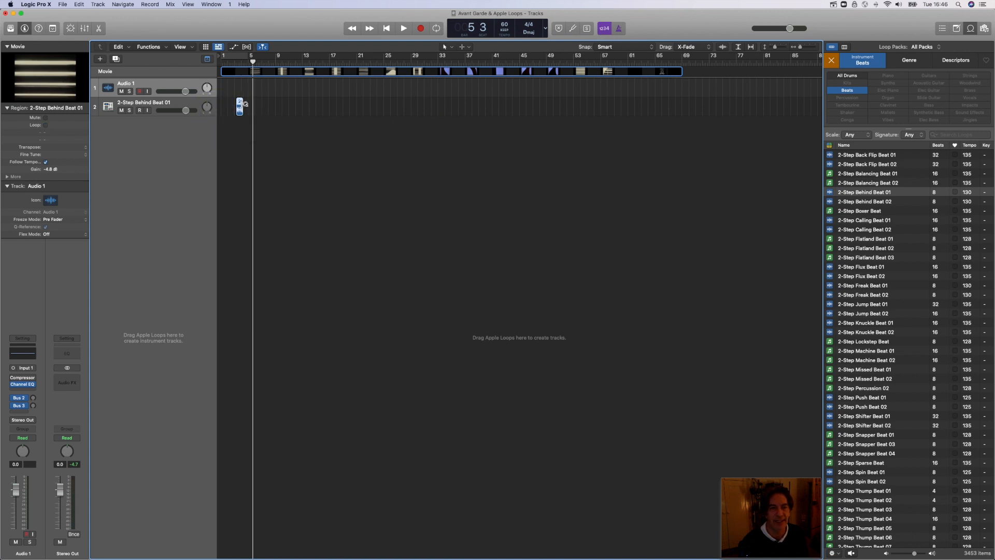
pyautogui.moveTo(245, 104); pyautogui.dragTo(681, 140)
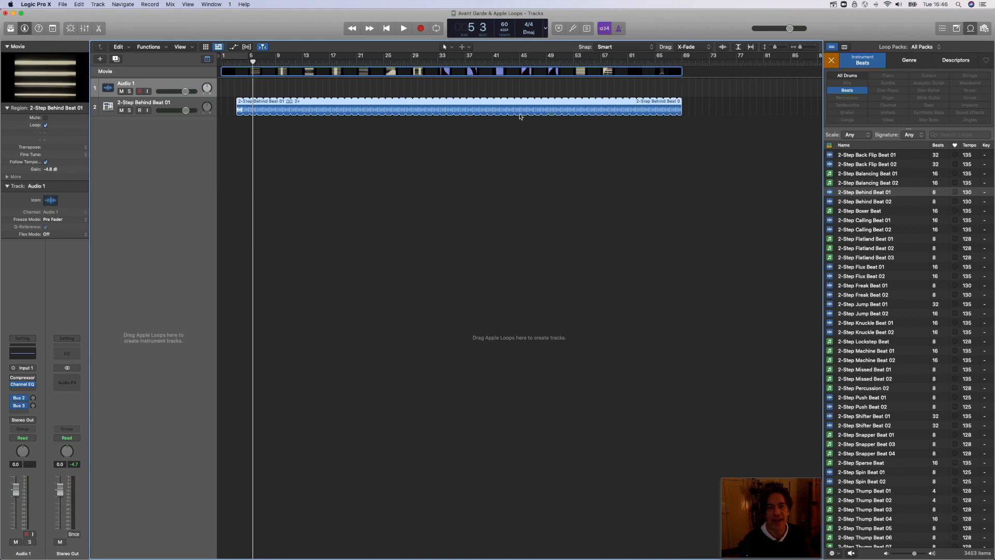
# Step: Convert the beat's loops to individual regions and select a single region near bar 27
pyautogui.rightClick(473, 108)
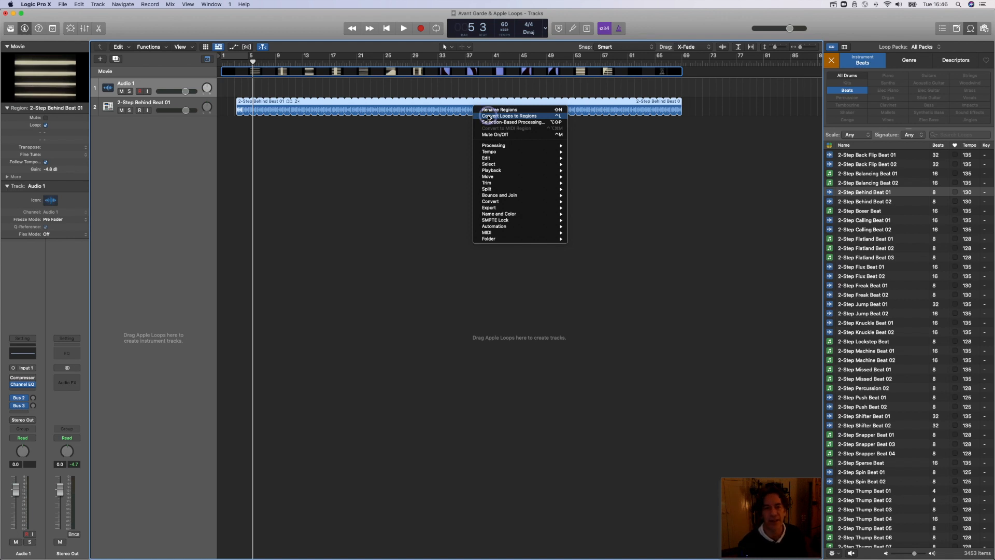
pyautogui.click(488, 116)
pyautogui.click(437, 146)
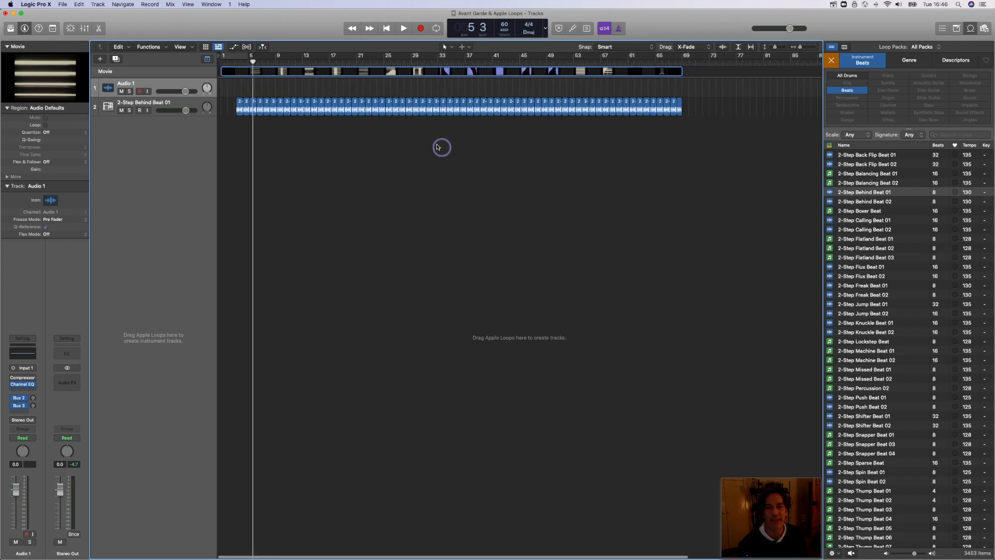
pyautogui.click(403, 112)
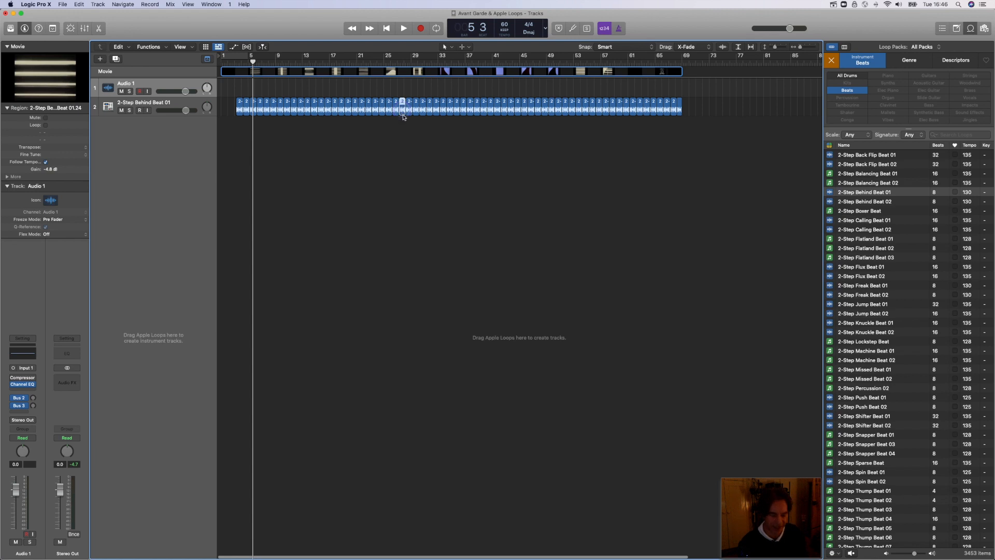
# Step: Delete two neighbouring single beat regions near bar 27 on the 2-Step Behind Beat 01 track
pyautogui.press('Delete')
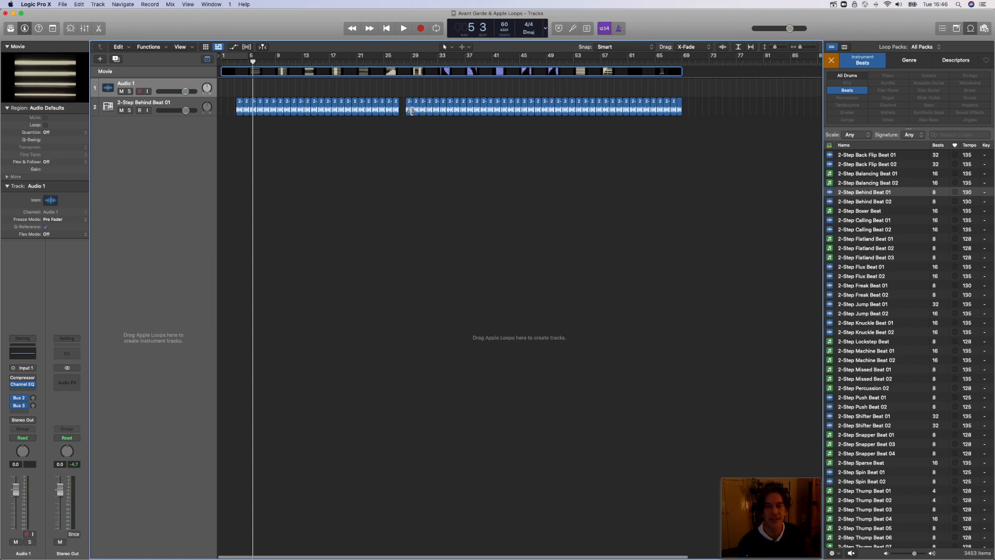
pyautogui.click(411, 113)
pyautogui.press('Delete')
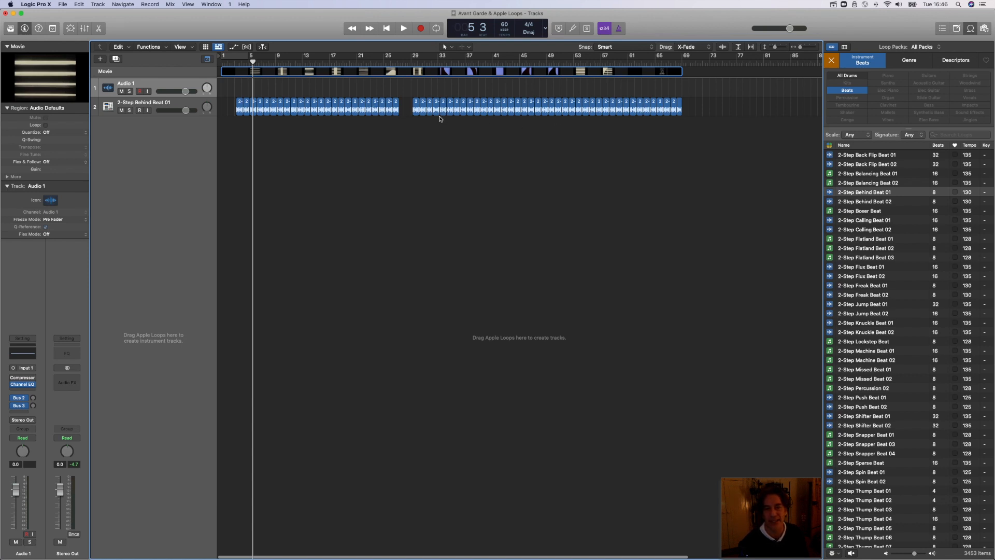
# Step: Undo both region deletions and clear the region selection
pyautogui.click(80, 4)
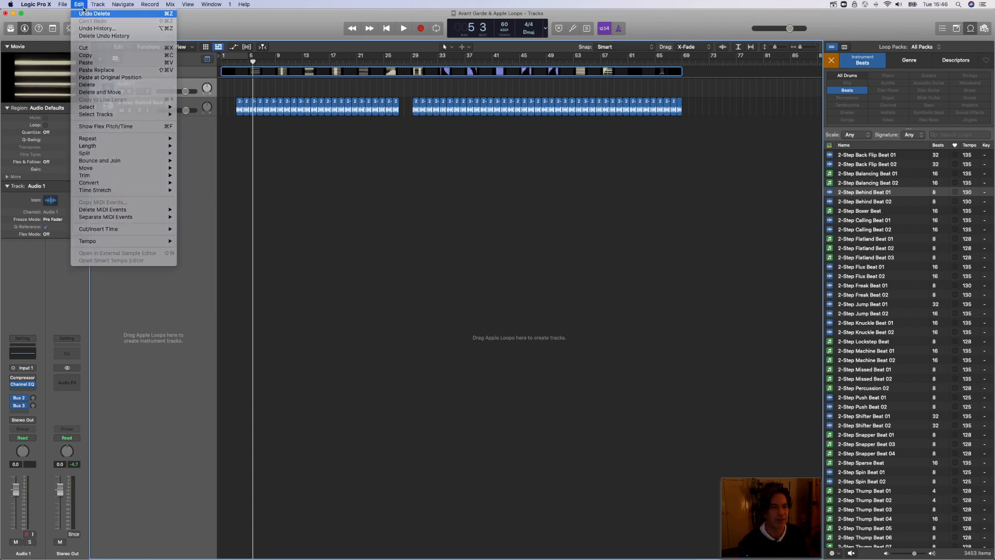
pyautogui.click(83, 14)
pyautogui.click(80, 5)
pyautogui.click(99, 14)
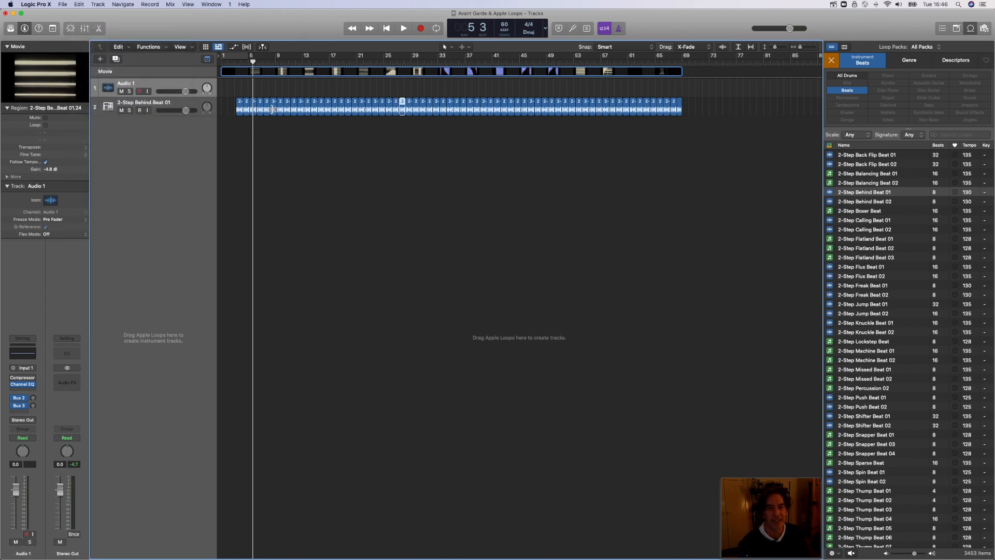
pyautogui.click(298, 135)
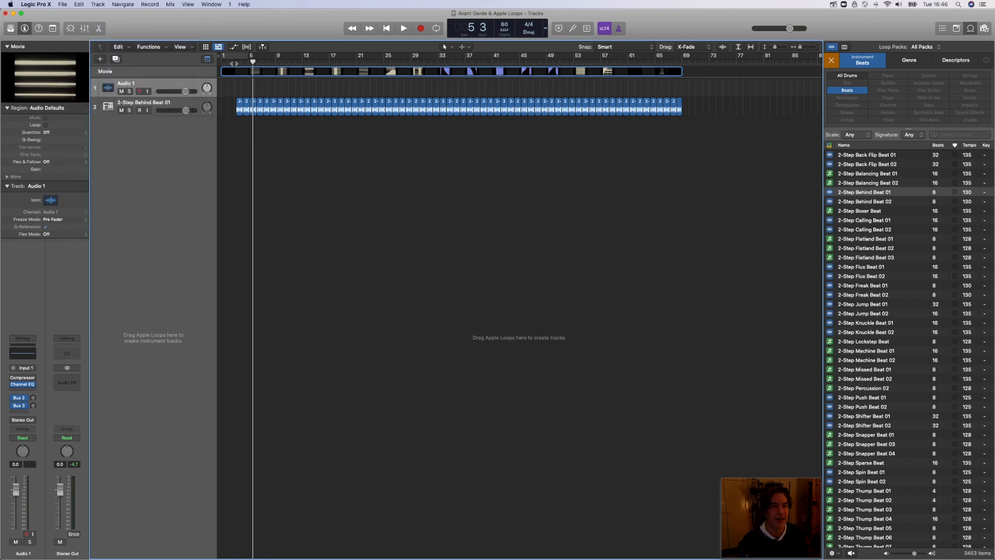
# Step: Apply the Low Cut preset to the 2-Step Behind Beat 01 track's Channel EQ and play from just before bar 3
pyautogui.click(234, 61)
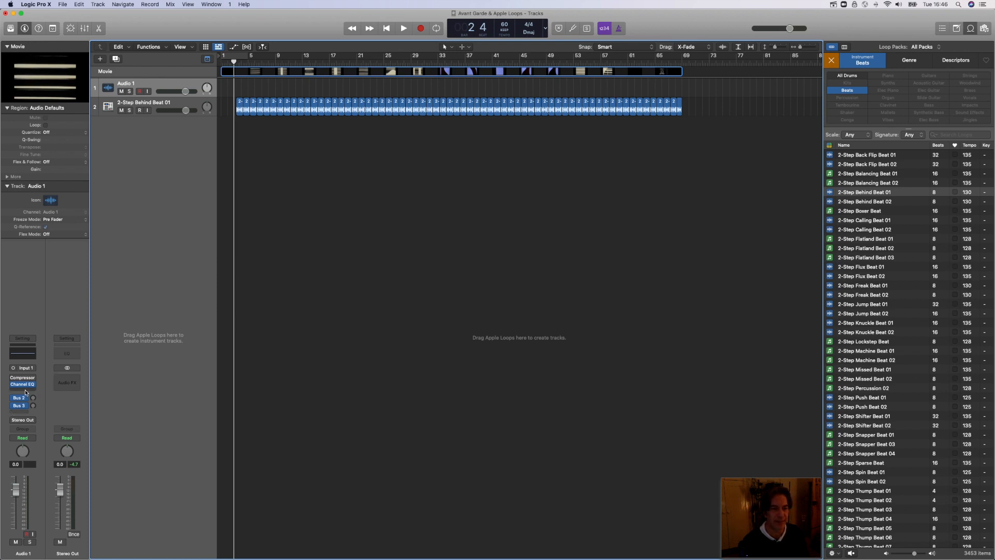
pyautogui.click(184, 102)
pyautogui.moveTo(23, 386)
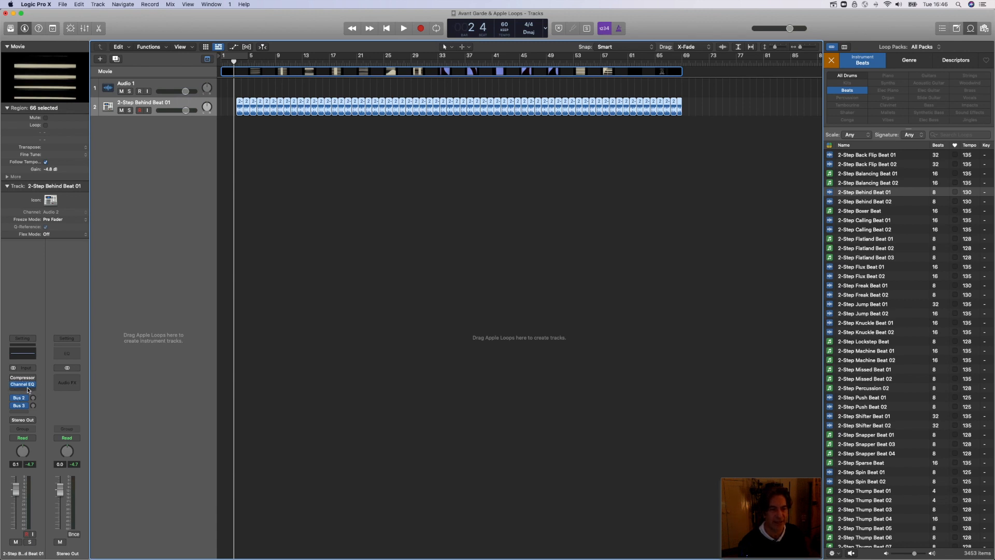
pyautogui.click(24, 384)
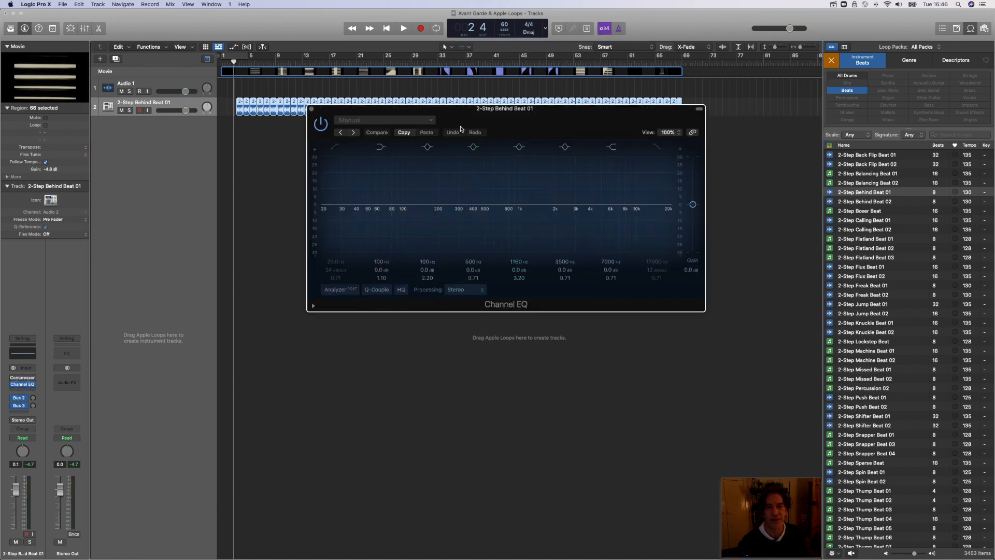
pyautogui.click(386, 119)
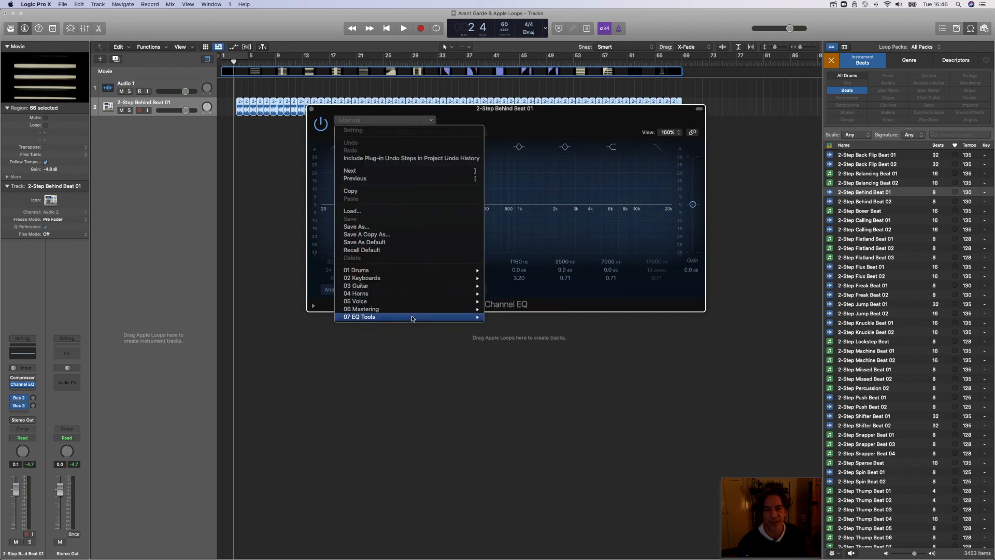
pyautogui.moveTo(396, 321)
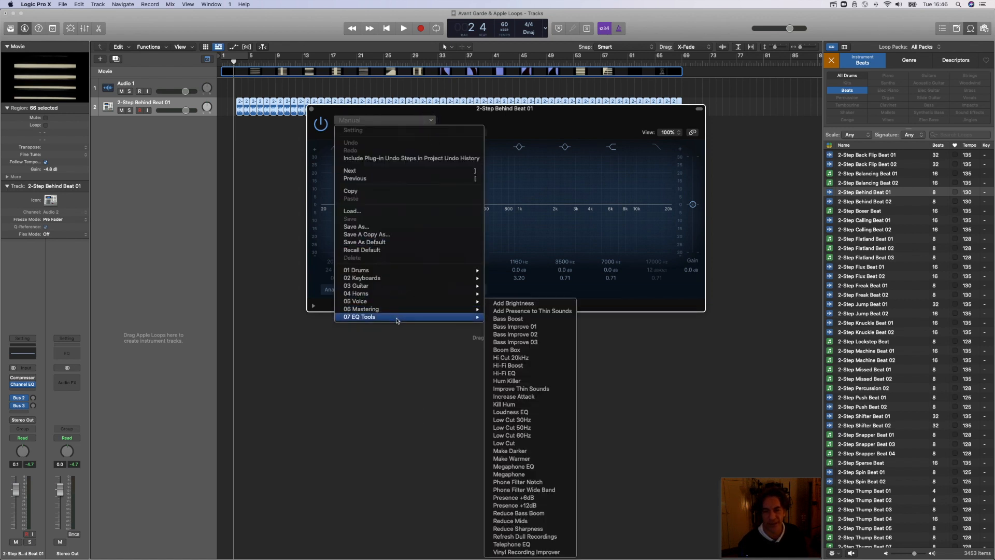
pyautogui.click(519, 443)
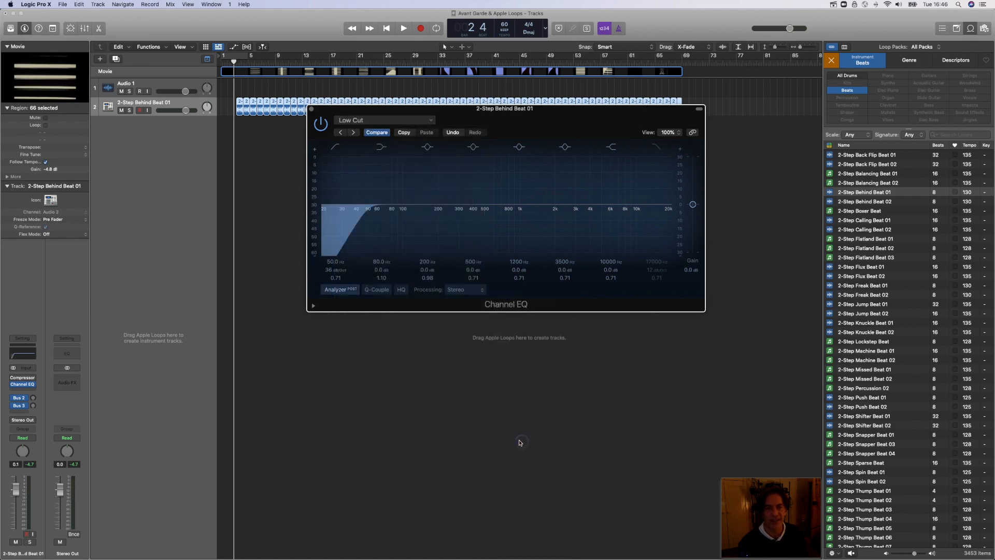
pyautogui.press('space')
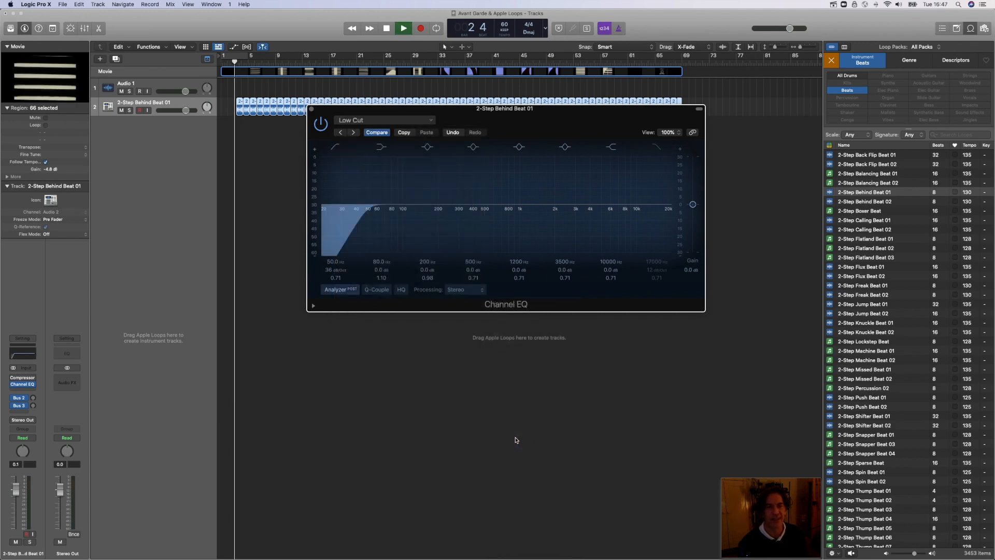
# Step: Audition the Reduce Mids and Phone Filter Notch presets in the beat's Channel EQ during playback
pyautogui.click(434, 121)
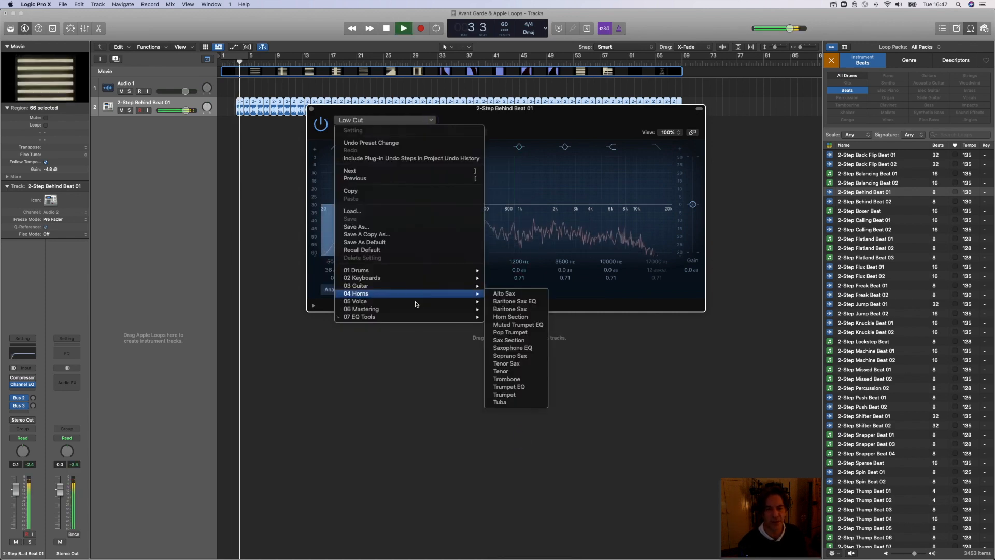
pyautogui.moveTo(419, 318)
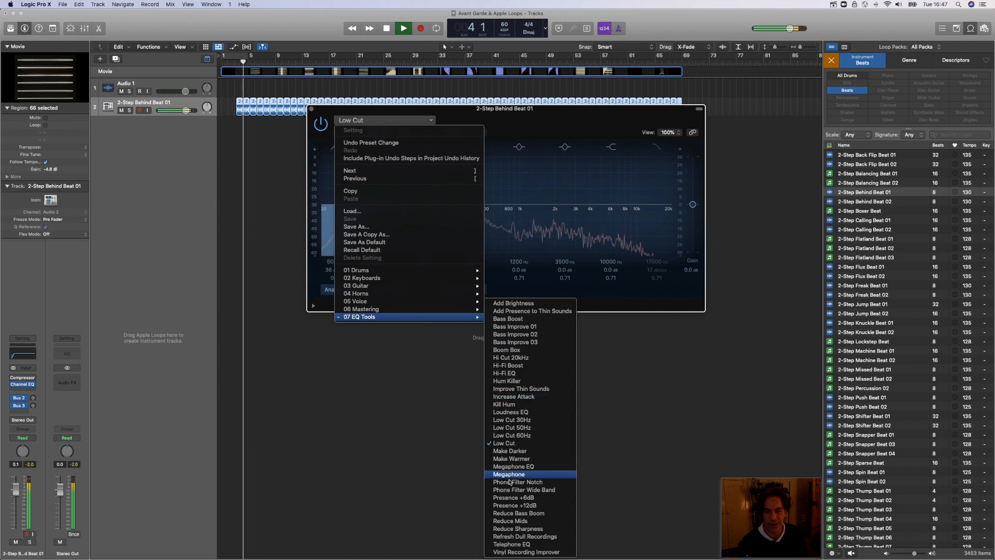
pyautogui.click(518, 520)
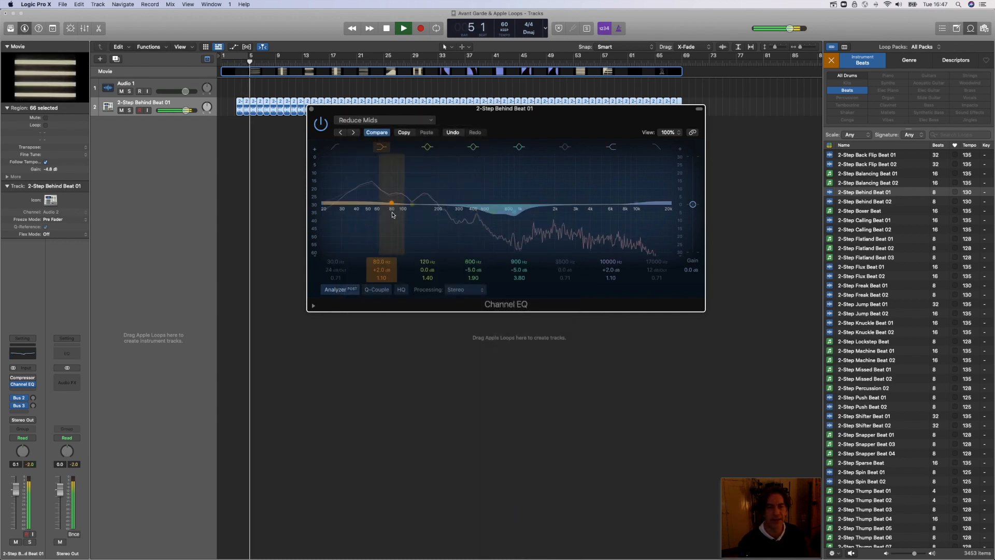
pyautogui.click(431, 120)
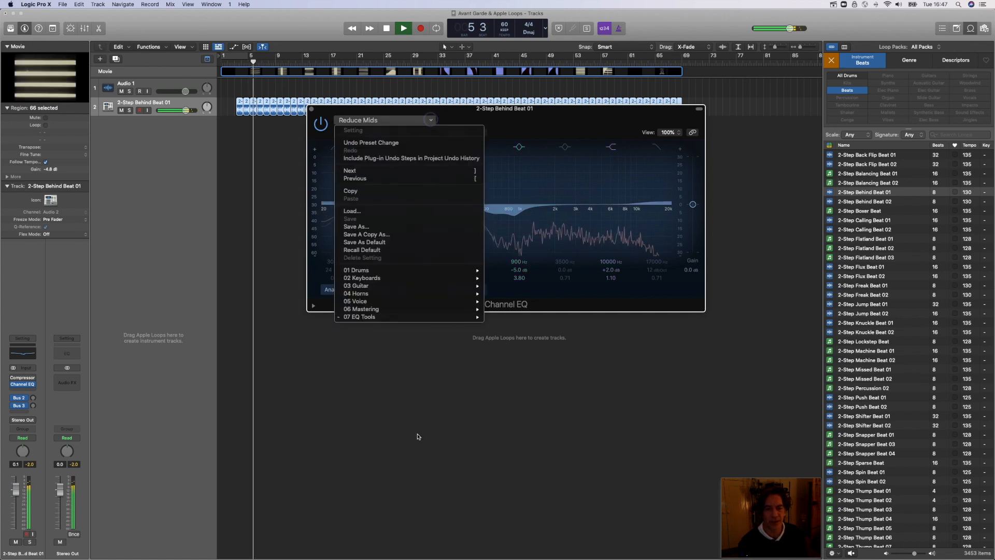
pyautogui.moveTo(431, 316)
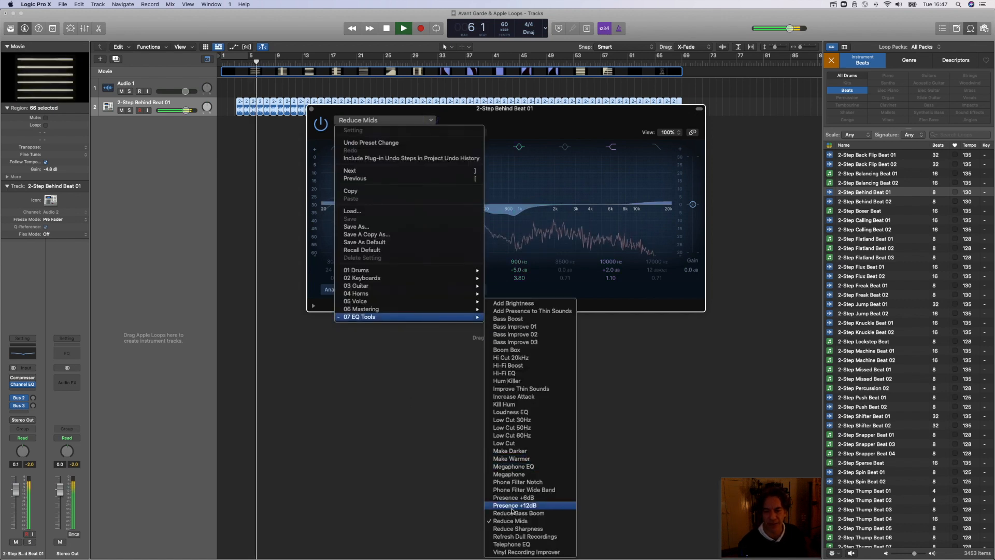
pyautogui.click(524, 483)
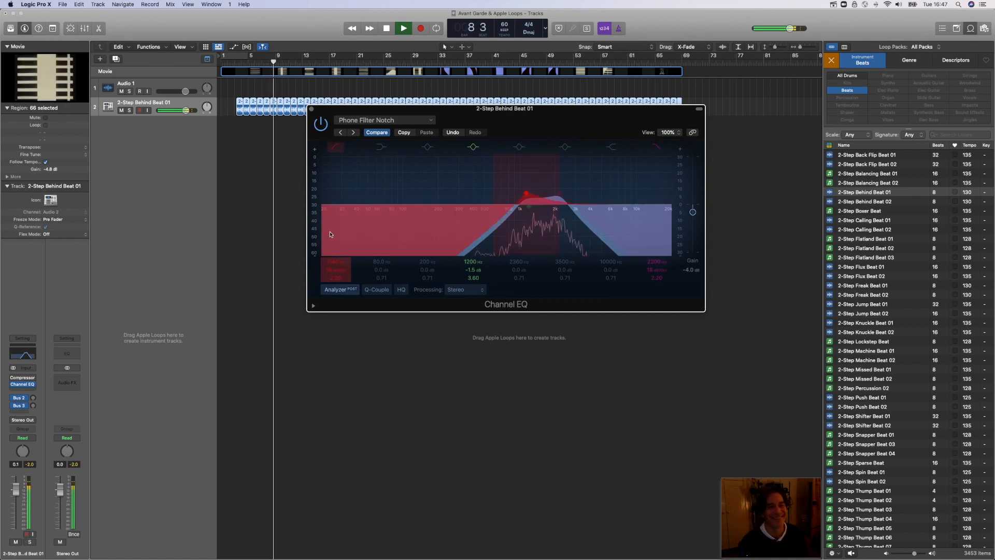
# Step: Load the Add Brightness preset in the beat's Channel EQ, close the plug-in and stop playback
pyautogui.click(387, 125)
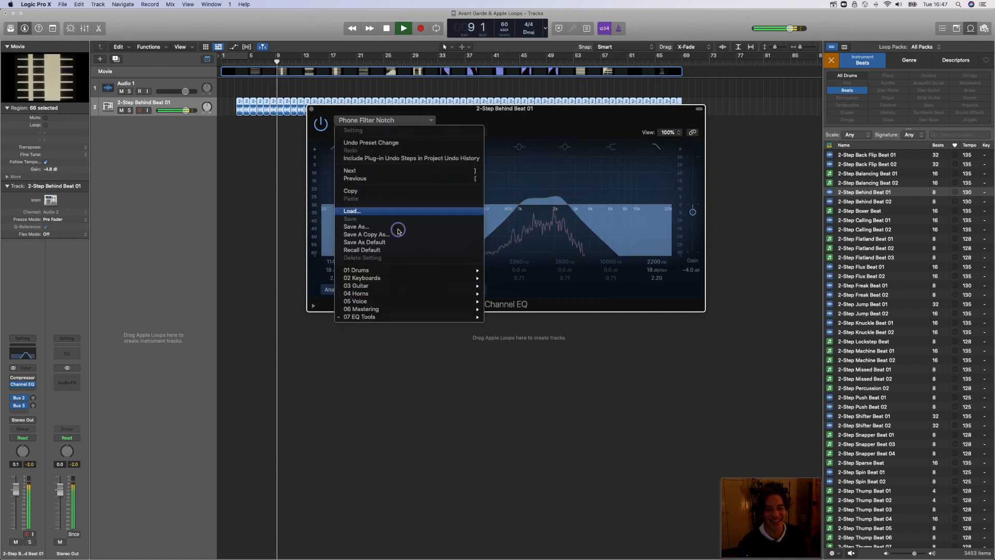
pyautogui.moveTo(409, 314)
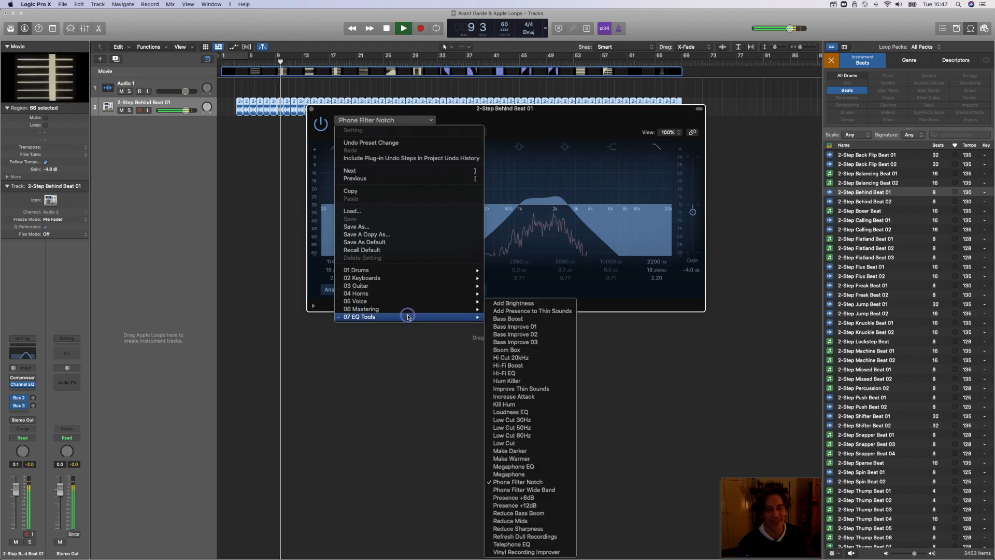
pyautogui.click(514, 304)
pyautogui.click(311, 108)
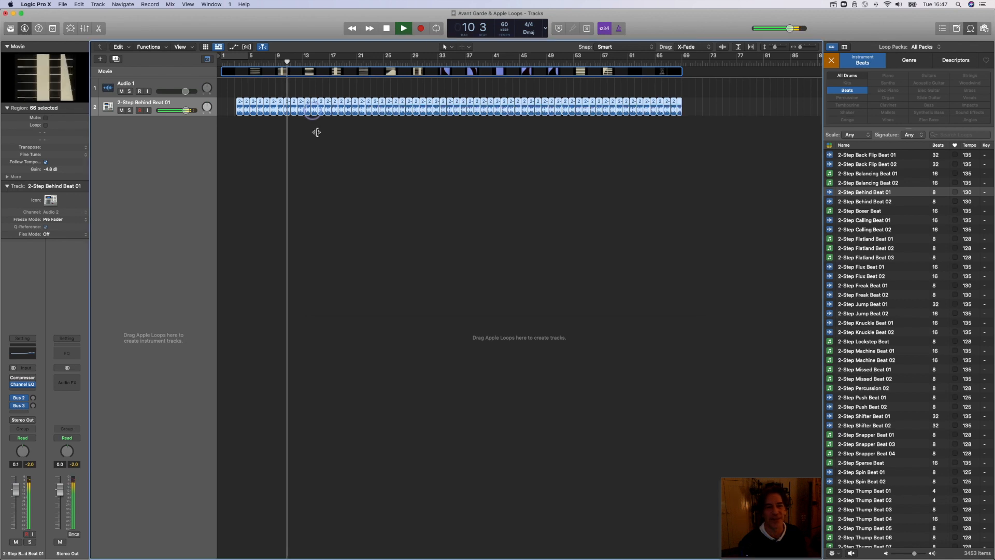
pyautogui.press('space')
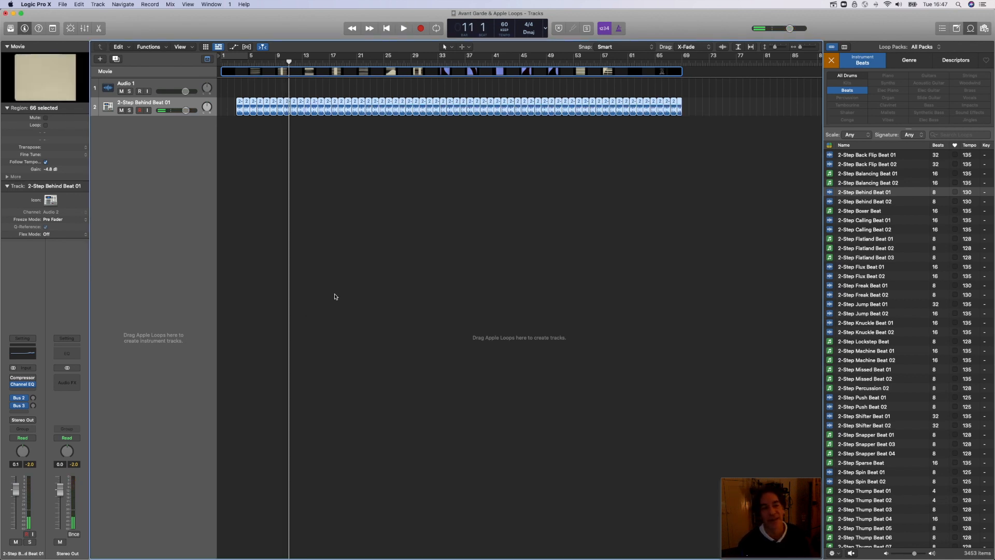
# Step: Try transposing all the beat regions by -12 and -24 while playing from just before bar 3
pyautogui.click(85, 149)
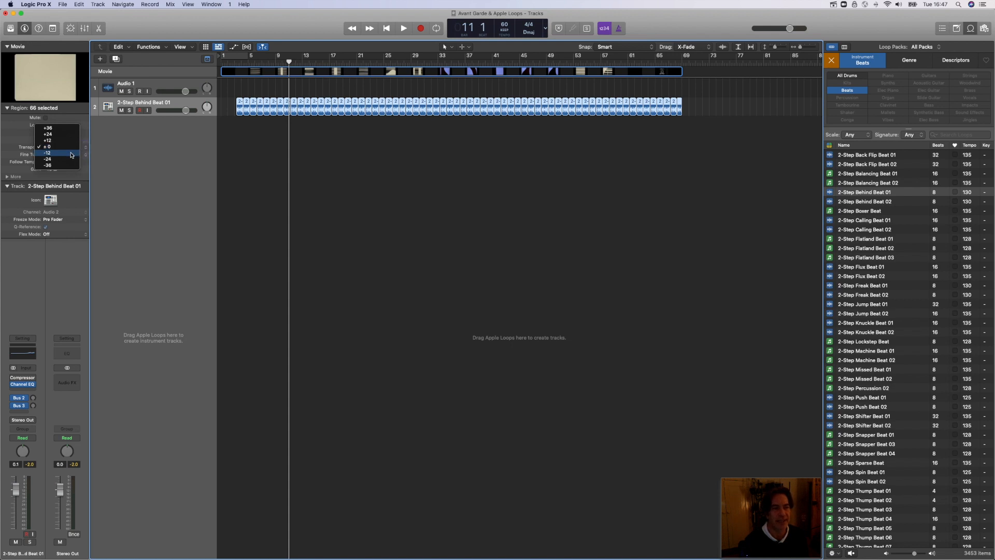
pyautogui.click(71, 153)
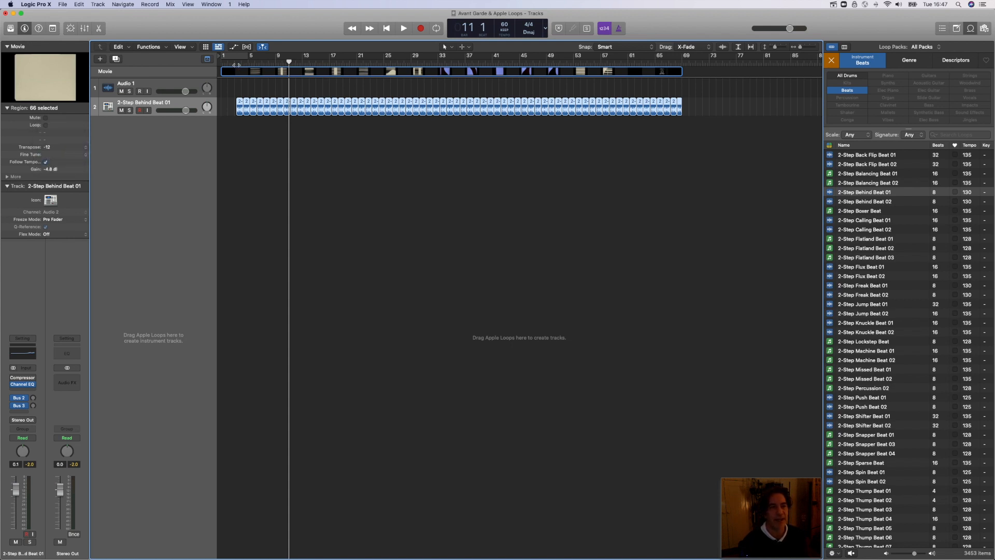
pyautogui.click(234, 63)
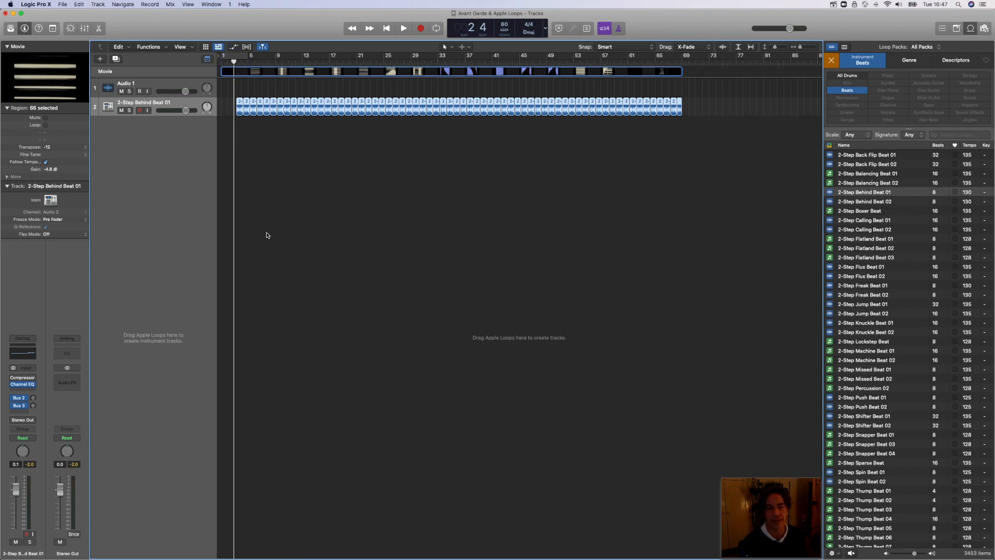
pyautogui.press('space')
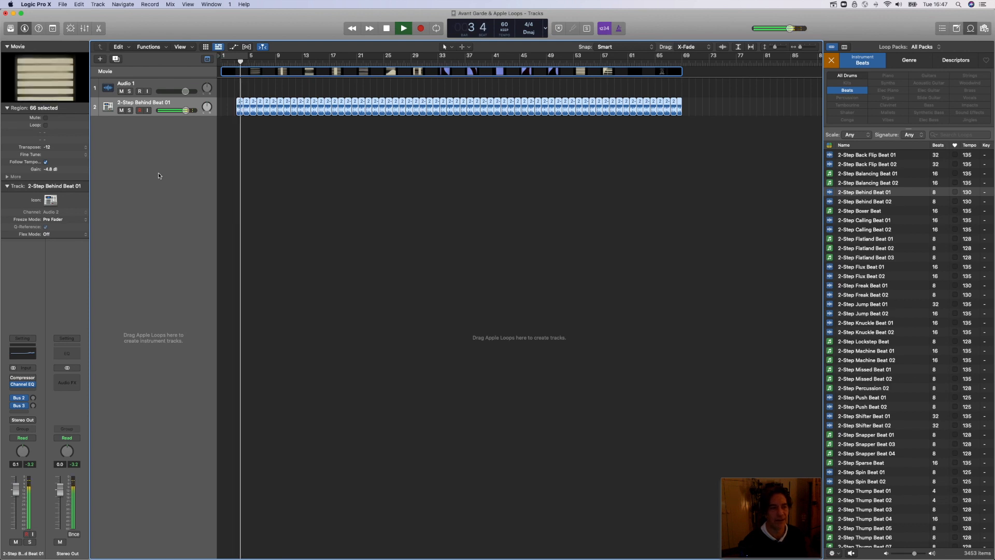
pyautogui.click(84, 147)
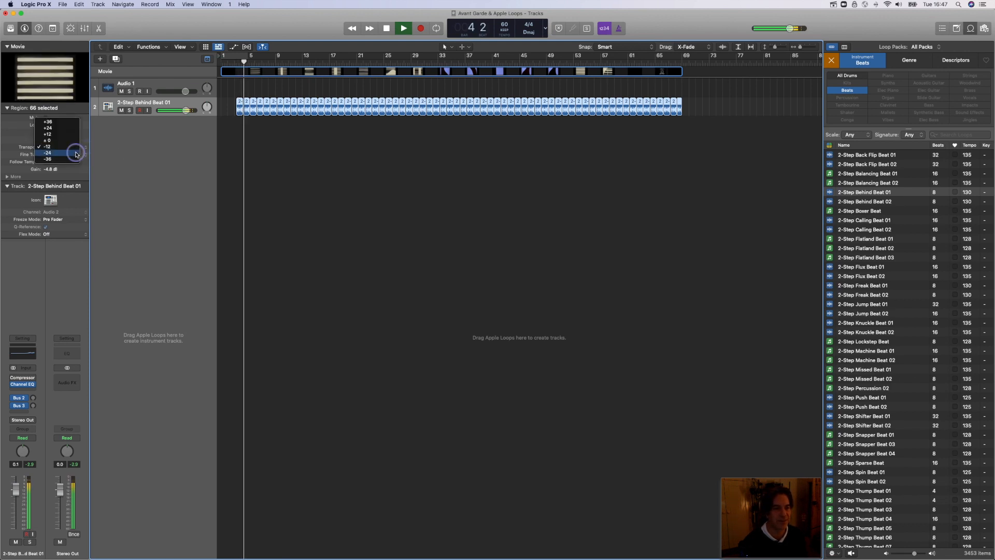
pyautogui.click(76, 154)
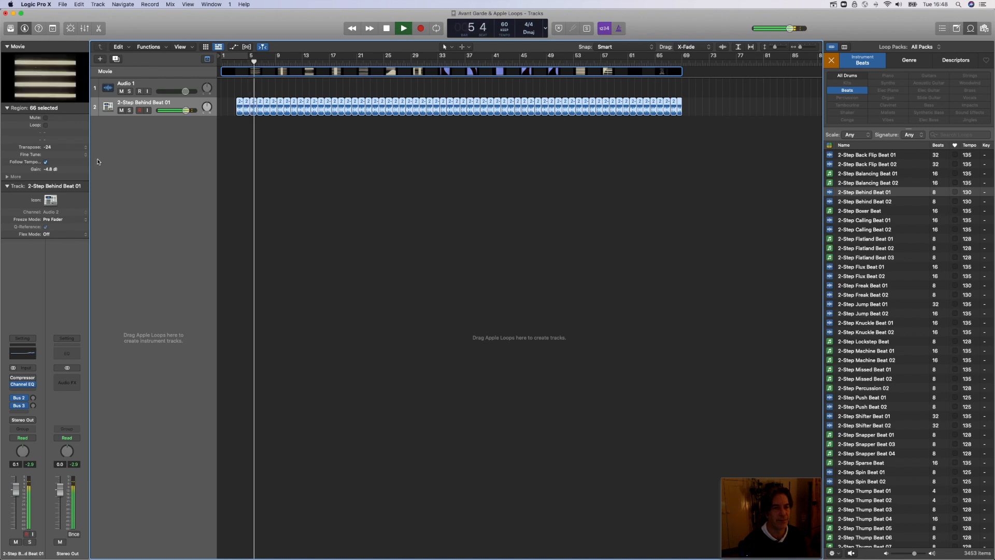
# Step: Transpose all the beat regions by +24, listen to the result, deselect them and stop playback
pyautogui.click(86, 147)
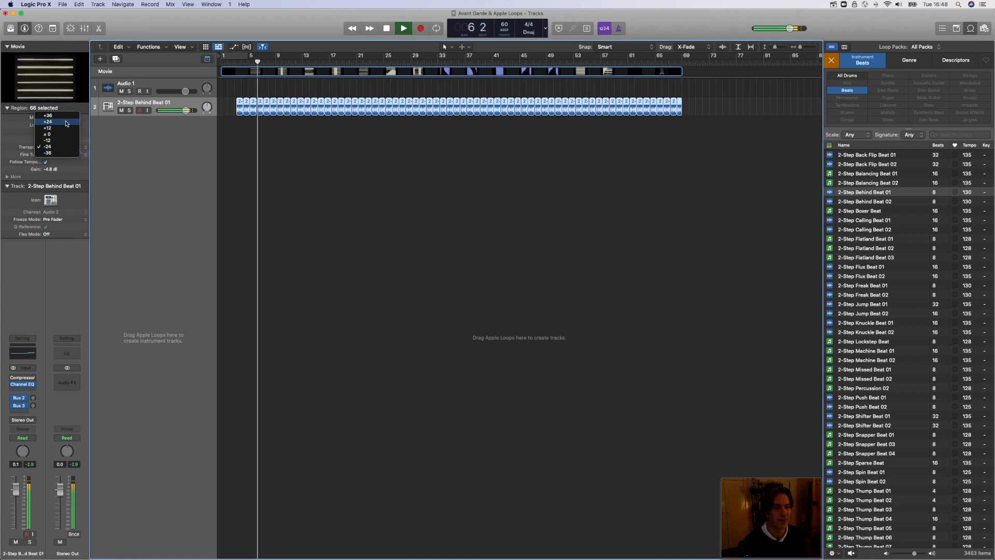
pyautogui.click(61, 122)
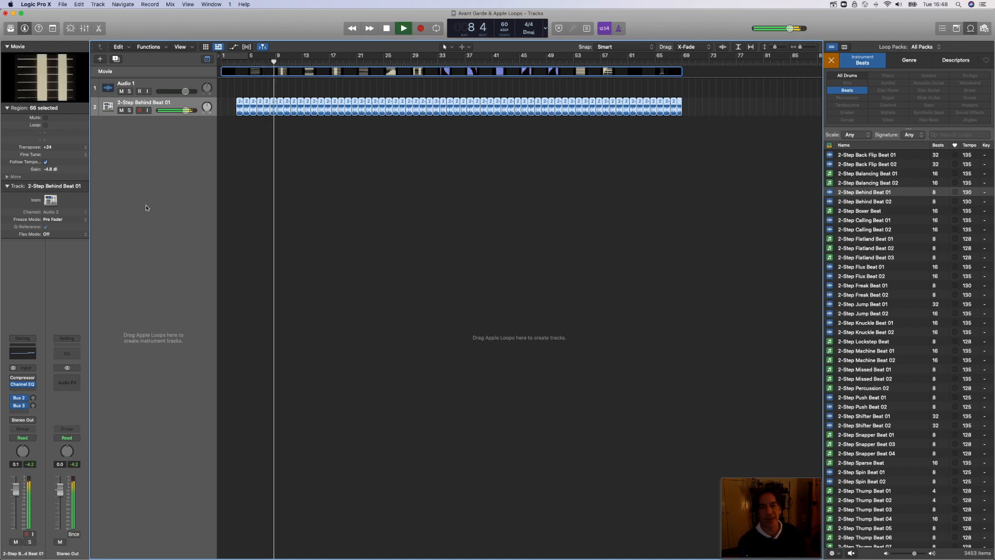
pyautogui.click(281, 185)
pyautogui.press('space')
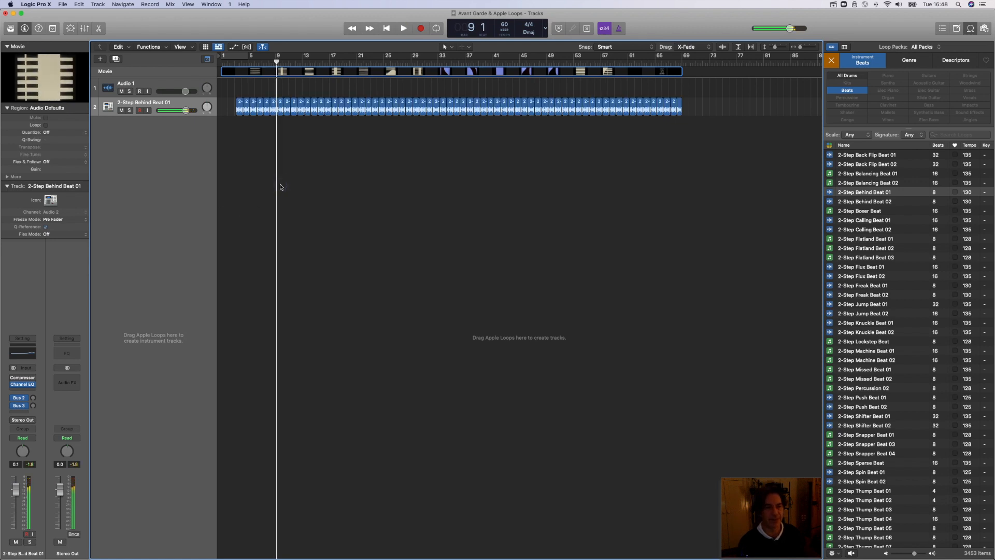
# Step: Play the beat from about bar 3, lower its track volume to about -16.8 dB and stop playback
pyautogui.click(238, 60)
pyautogui.press('space')
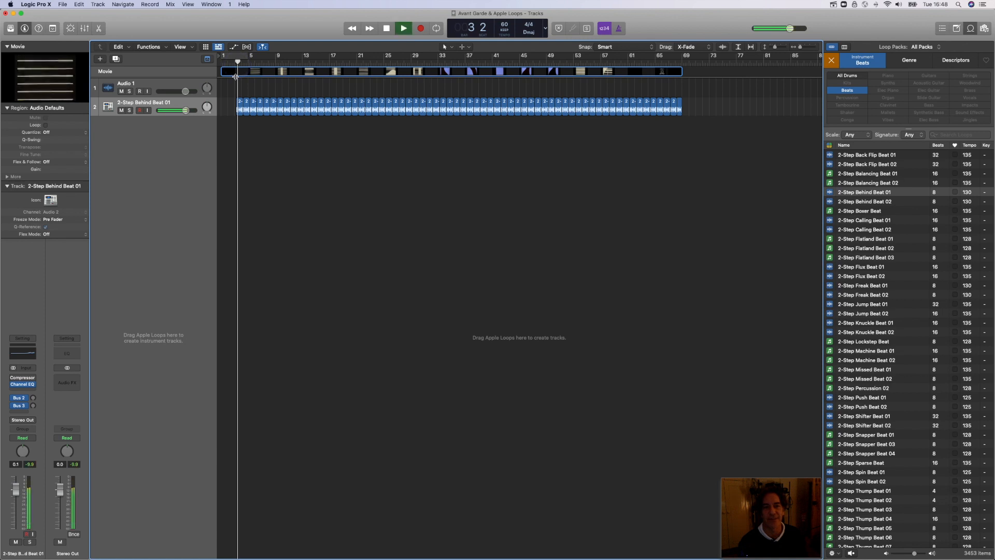
pyautogui.press('space')
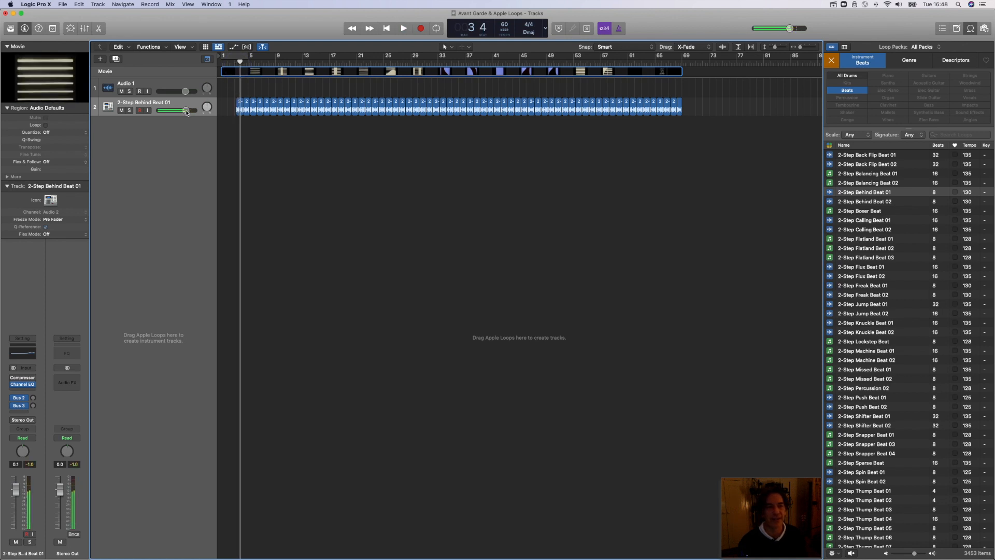
pyautogui.moveTo(186, 112); pyautogui.dragTo(167, 111)
pyautogui.press('space')
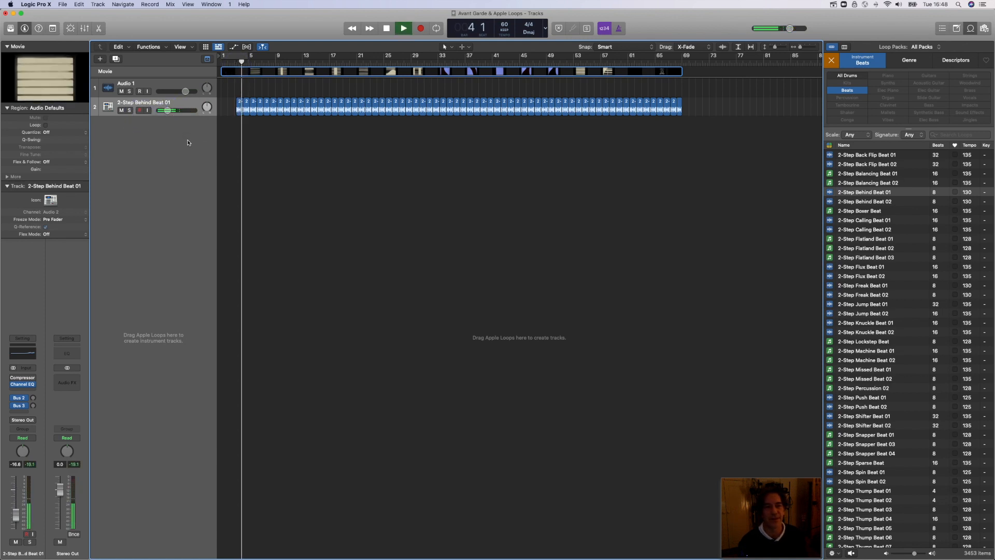
pyautogui.press('space')
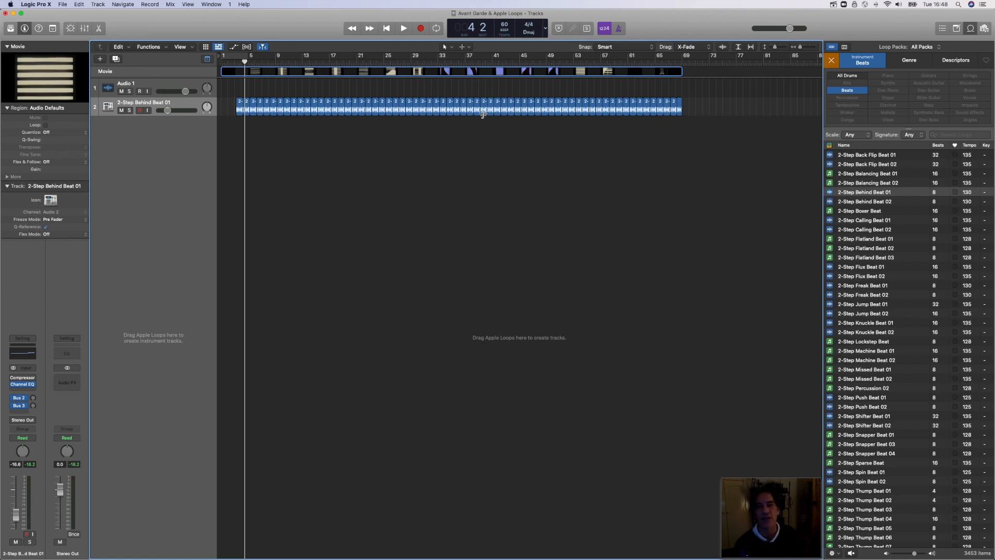
# Step: Preview the 2-Step Flatland Beat 01 loop and add it on a new track at bar 3
pyautogui.click(850, 239)
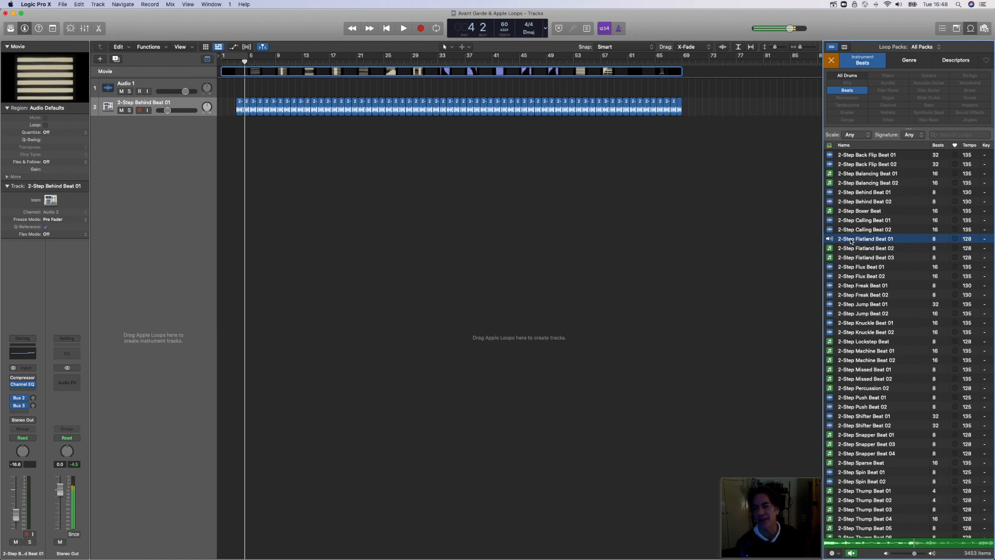
pyautogui.moveTo(850, 239); pyautogui.dragTo(239, 160)
# Step: Open the Flatland beat region in the Piano Roll, audition a few of its notes and close the editor
pyautogui.doubleClick(241, 129)
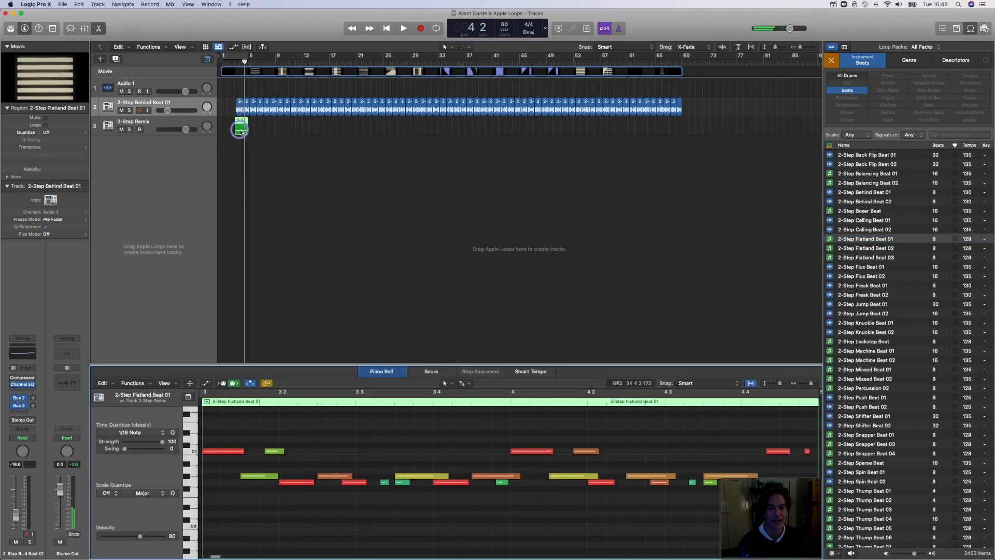
pyautogui.click(531, 452)
pyautogui.click(489, 476)
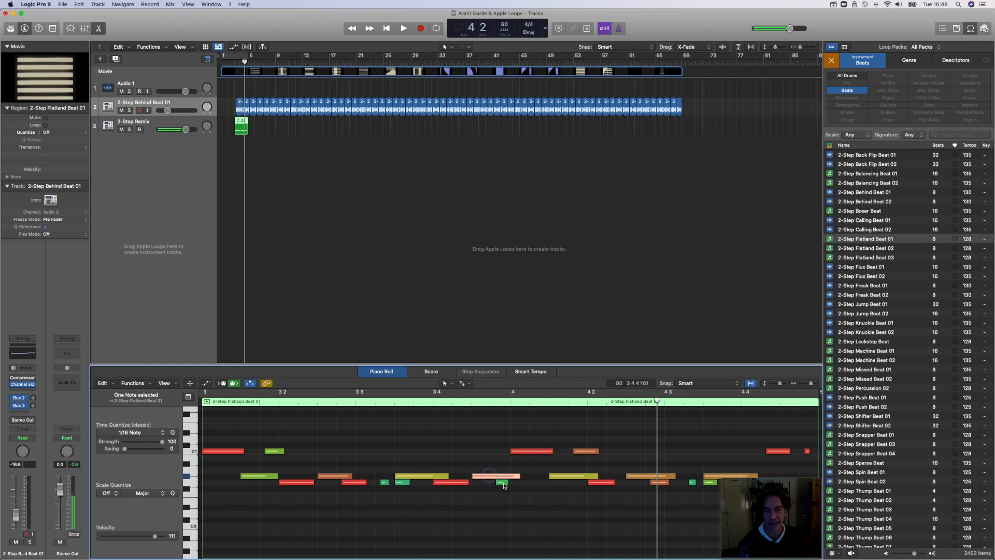
pyautogui.click(503, 484)
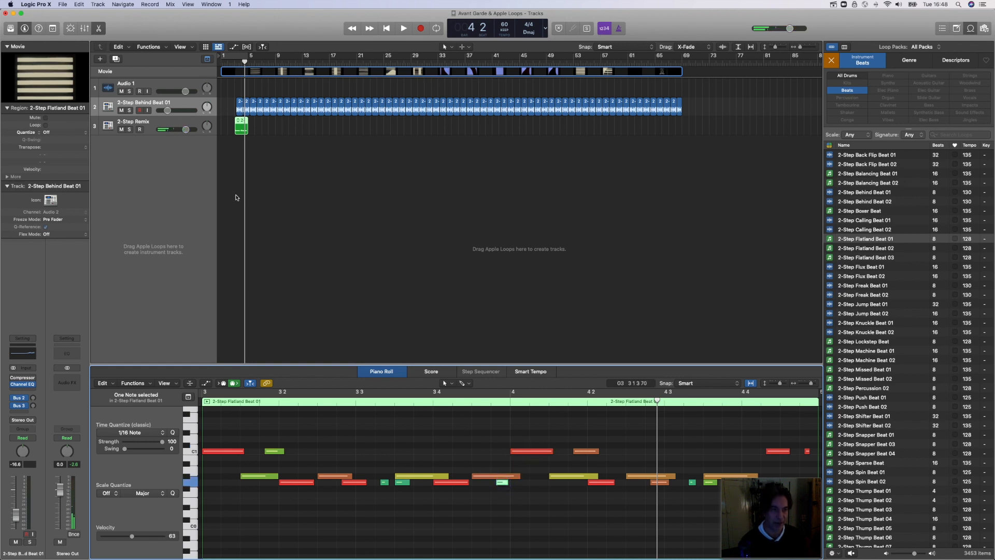
pyautogui.click(99, 29)
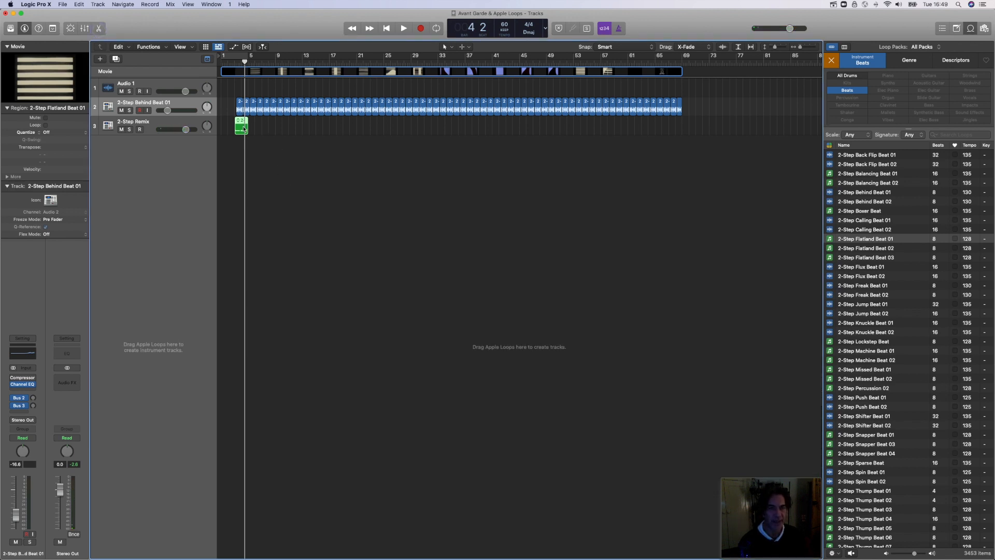
# Step: Select all the 2-Step Behind Beat 01 regions and move them earlier so they start at bar 2
pyautogui.click(810, 48)
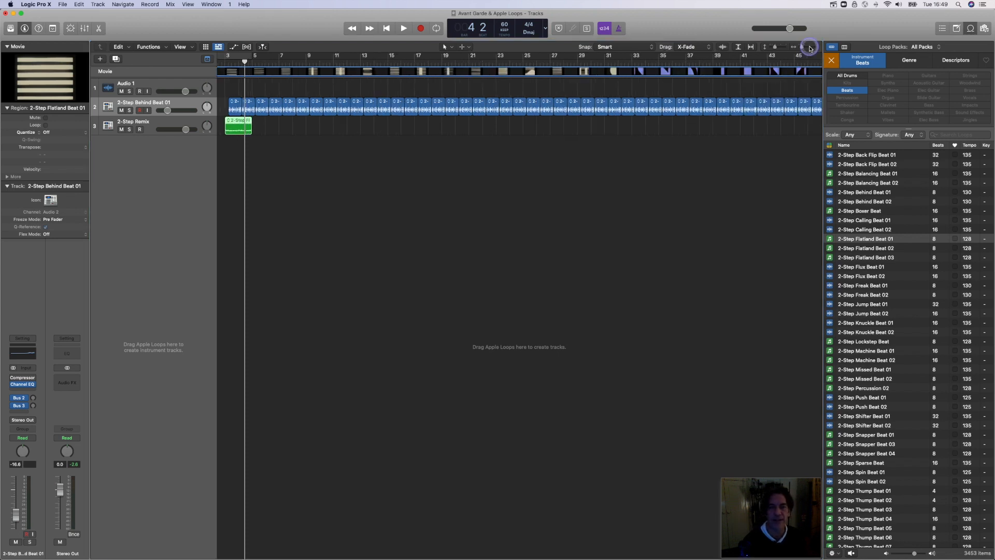
pyautogui.hscroll(-5, 442, 138)
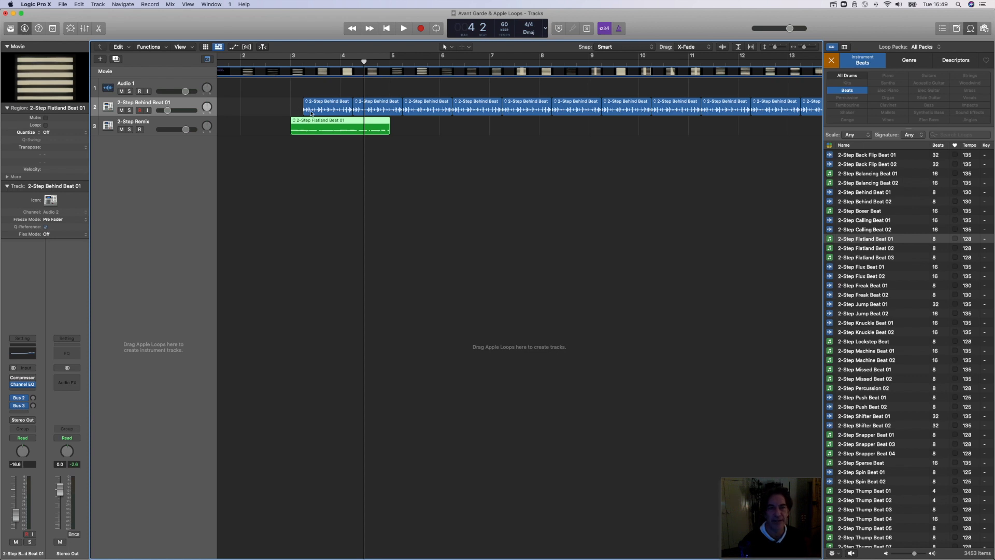
pyautogui.moveTo(808, 52); pyautogui.dragTo(798, 52)
pyautogui.moveTo(659, 118); pyautogui.dragTo(231, 98)
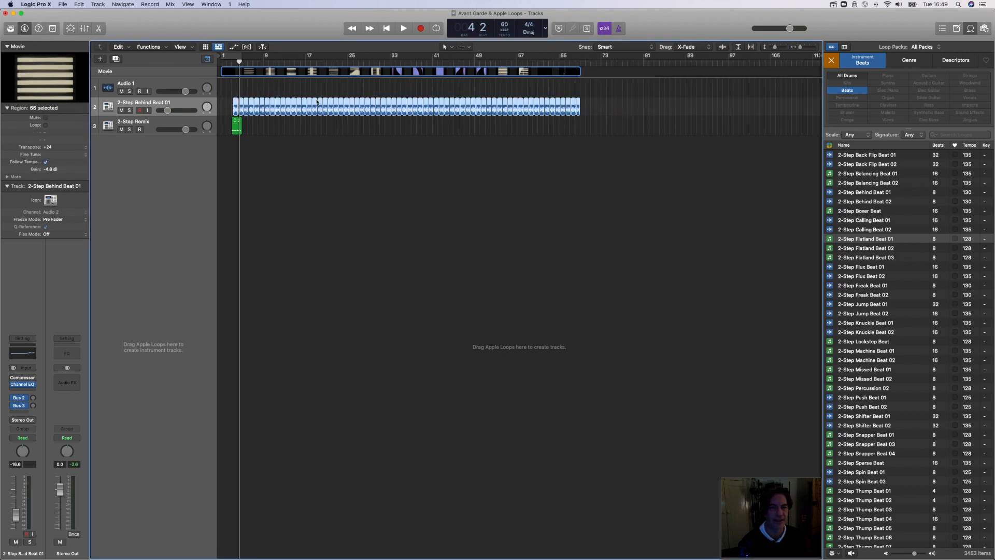
pyautogui.click(813, 48)
pyautogui.hscroll(-10, 571, 136)
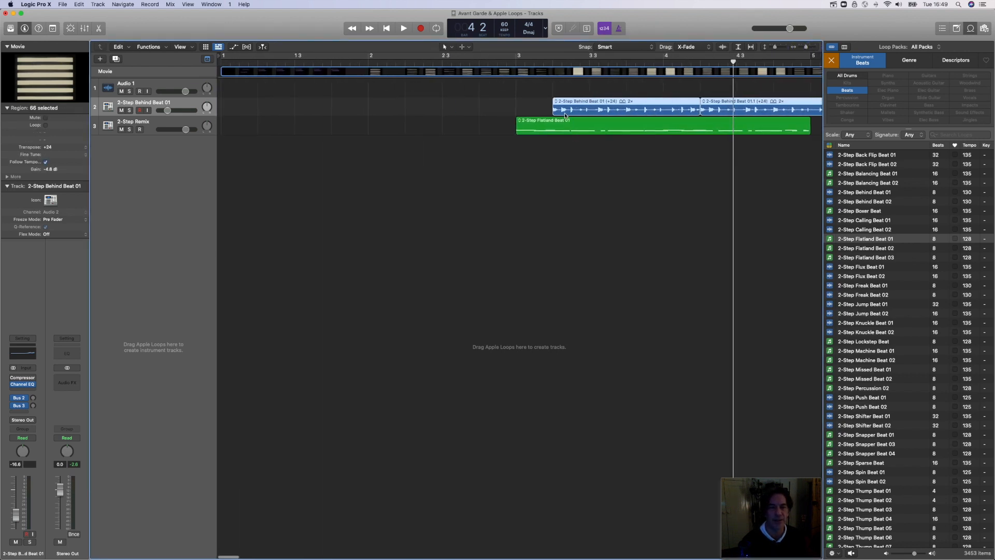
pyautogui.moveTo(630, 51)
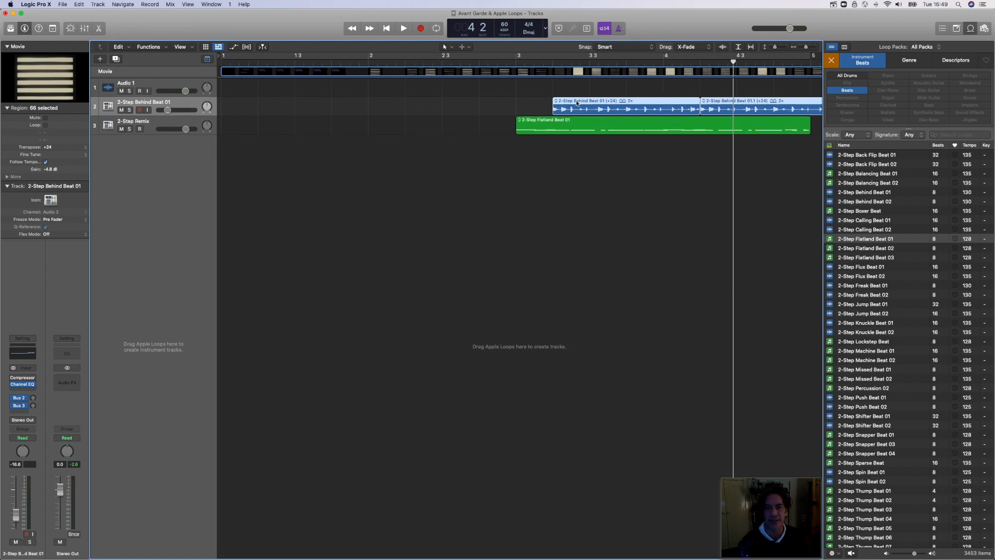
pyautogui.moveTo(565, 110); pyautogui.dragTo(380, 105)
# Step: Play both beats from just before bar 2, stop playback and delete the Flatland beat region
pyautogui.click(347, 62)
pyautogui.press('space')
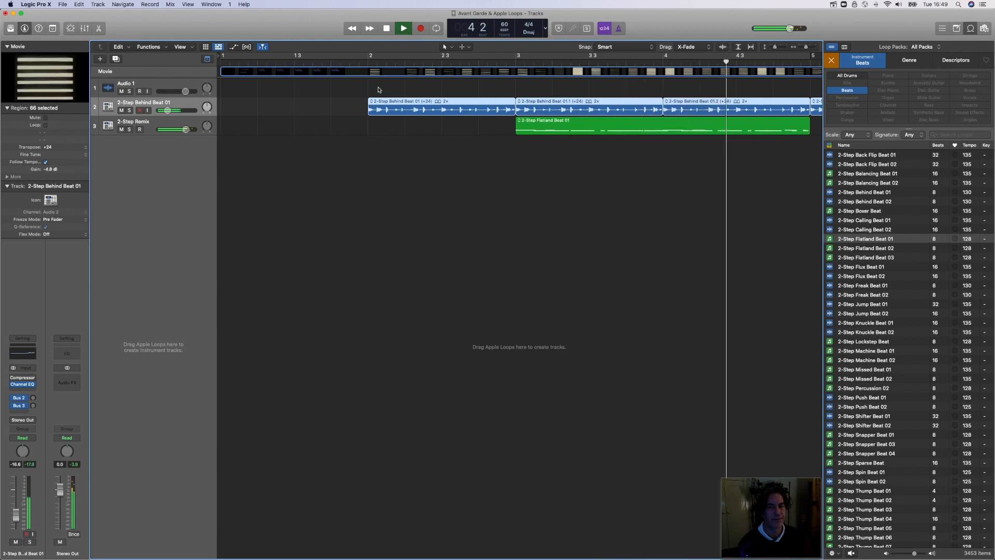
pyautogui.press('space')
pyautogui.click(596, 128)
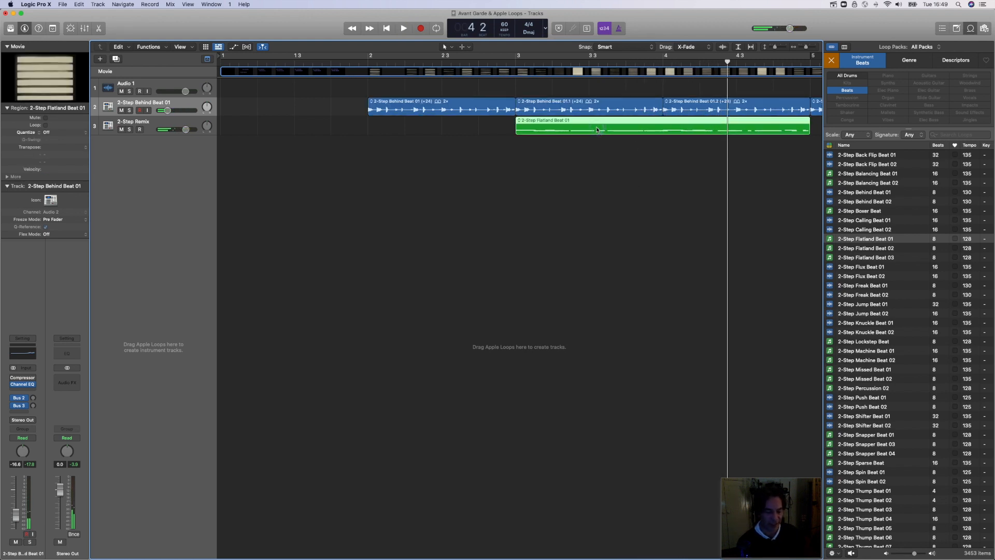
pyautogui.press('Delete')
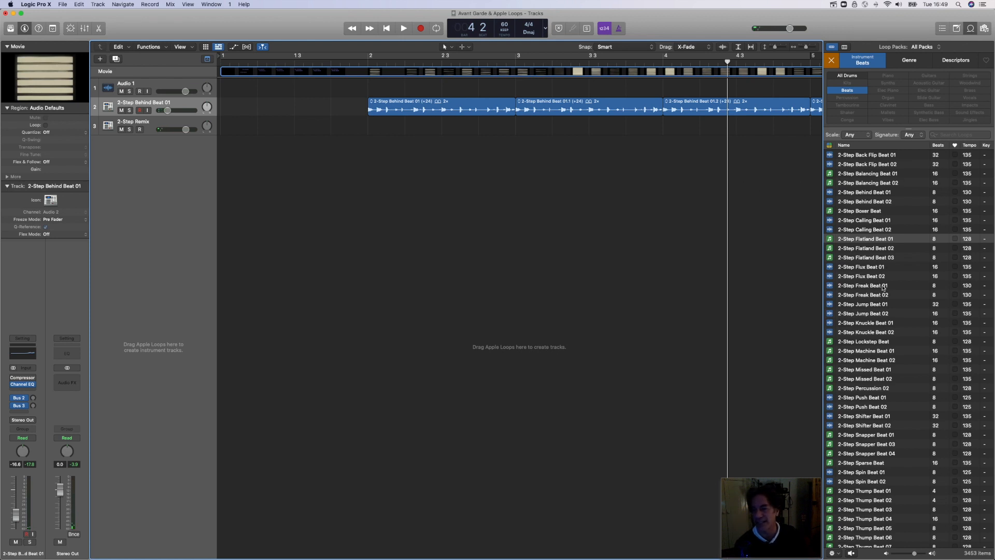
# Step: Preview the 2-Step Spin Beat 01, 80s Back Beat 01 and 80s Back Beat 02 loops
pyautogui.scroll(-8, 880, 294)
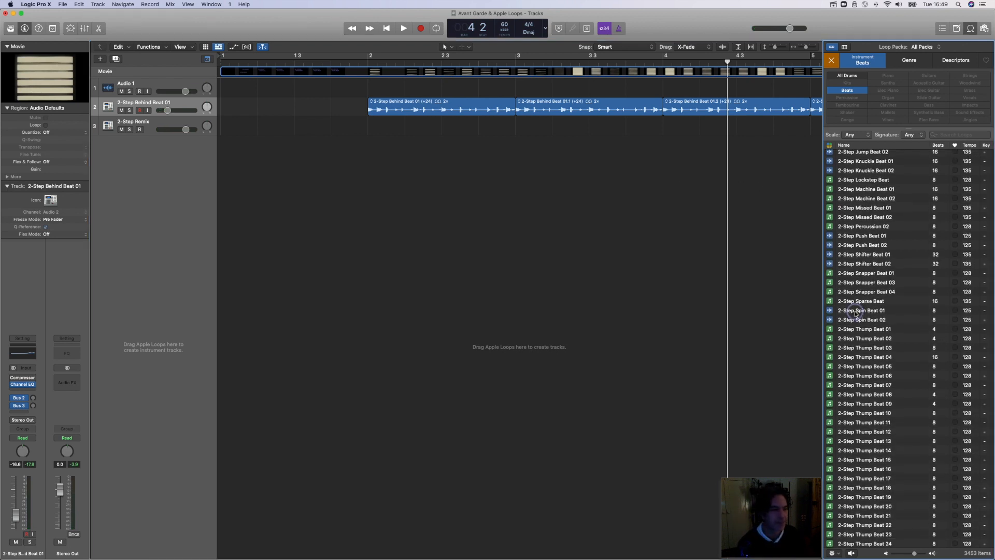
pyautogui.click(856, 311)
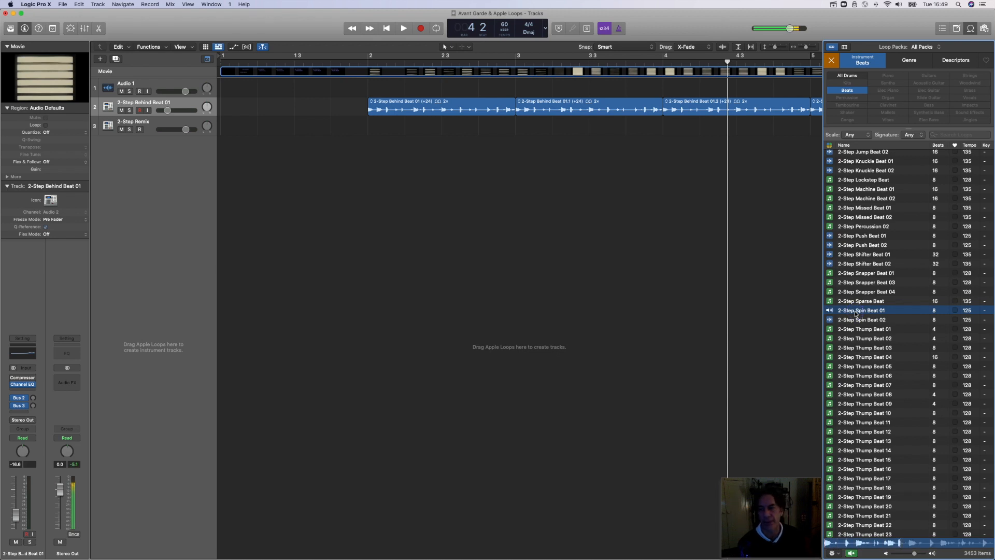
pyautogui.scroll(-9, 855, 313)
pyautogui.scroll(-20, 855, 314)
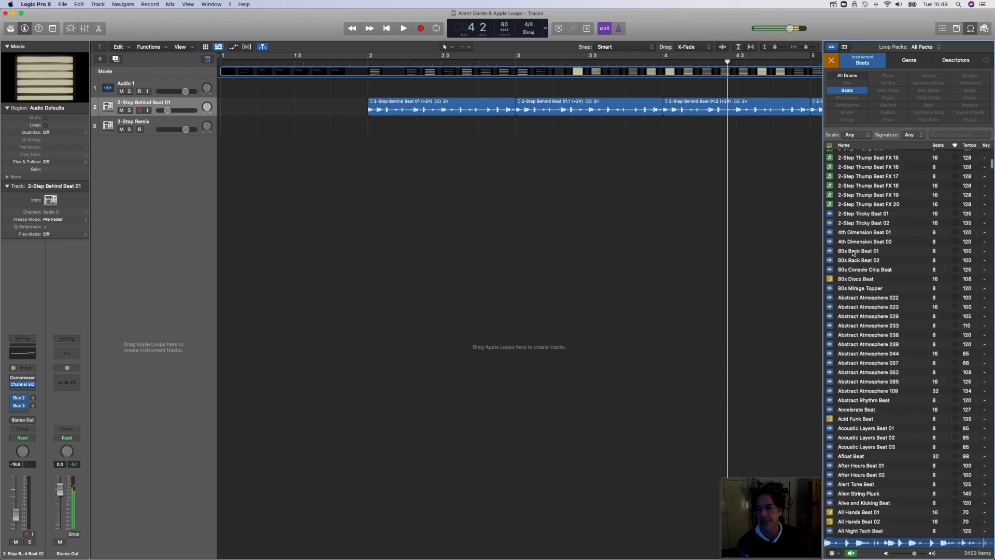
pyautogui.click(852, 252)
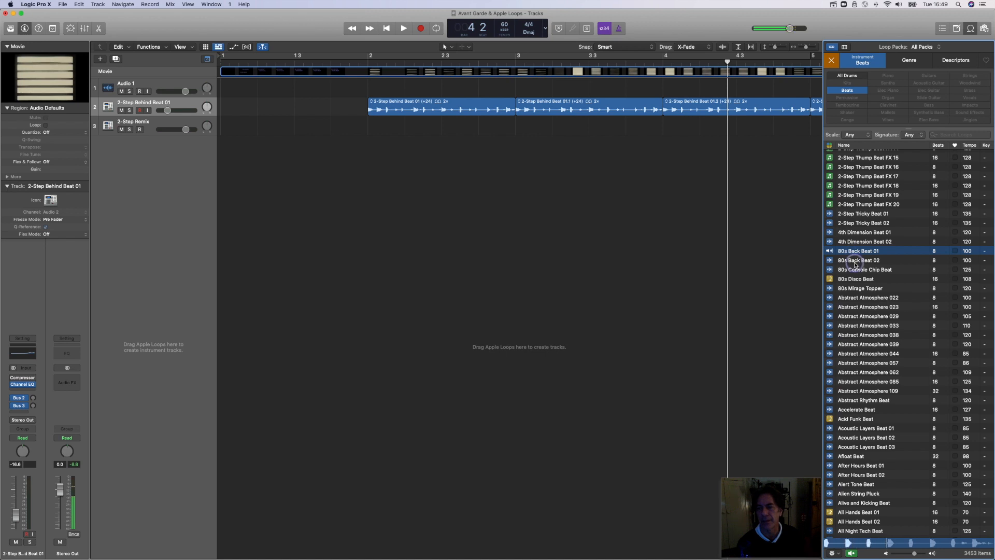
pyautogui.click(855, 262)
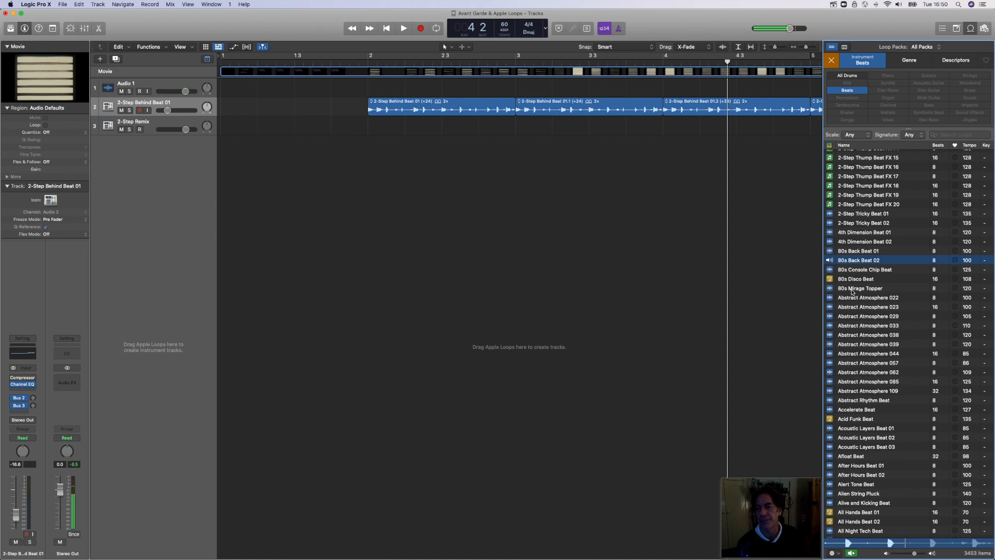
# Step: Preview 80s Disco Beat, add it on a new track at bar 2 and listen to it with the existing beat
pyautogui.click(851, 281)
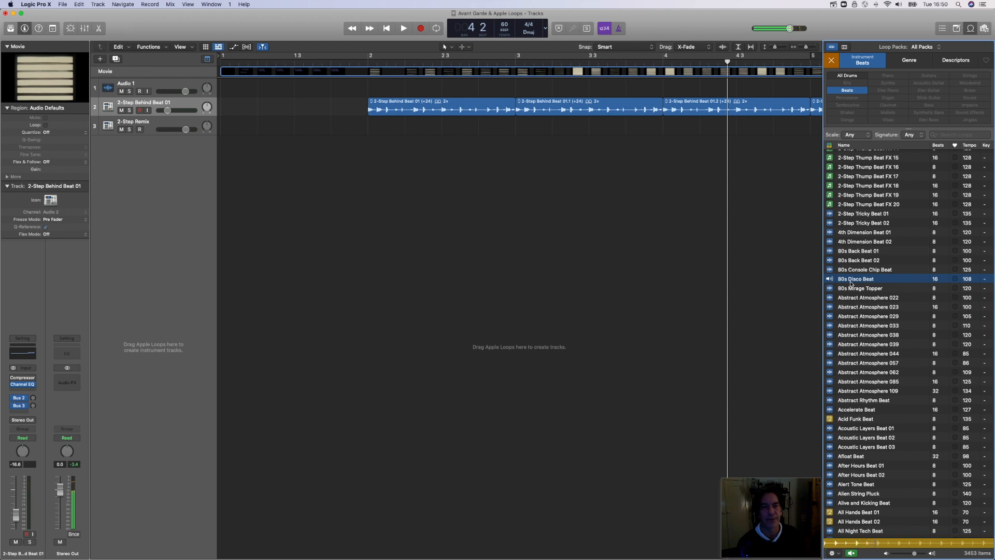
pyautogui.moveTo(850, 284); pyautogui.dragTo(391, 173)
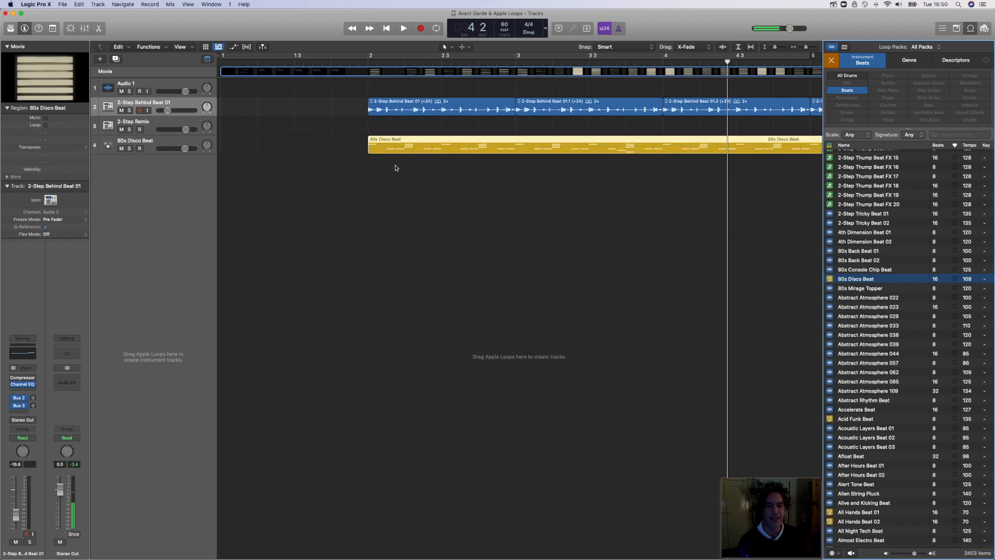
pyautogui.click(356, 62)
pyautogui.press('space')
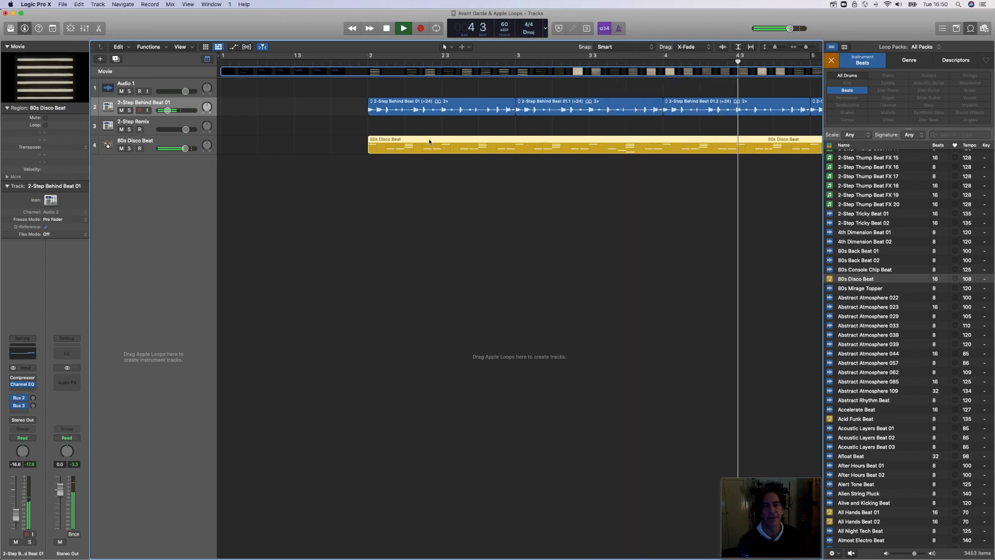
pyautogui.press('space')
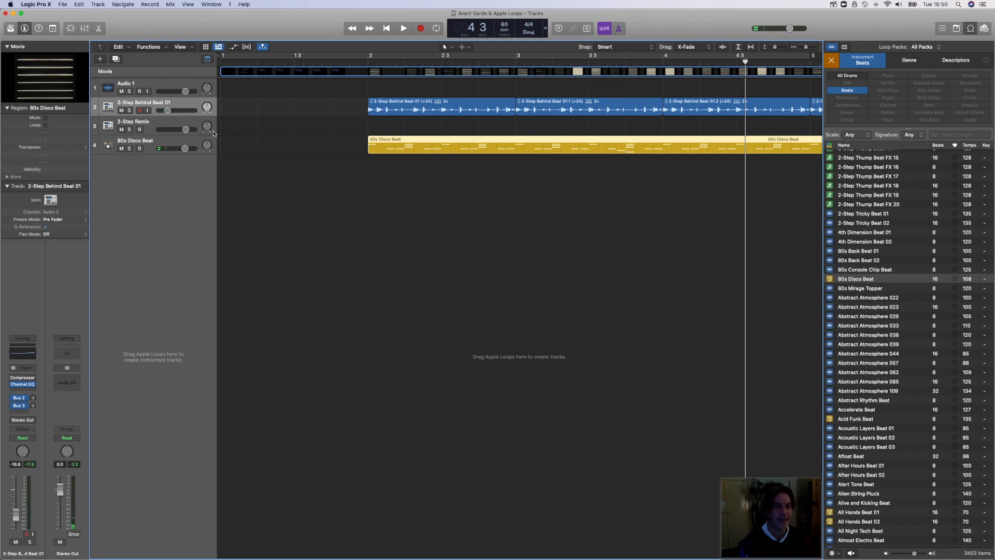
# Step: View the 80s Disco Beat pattern in the Step Sequencer, close the editor and delete the region
pyautogui.click(192, 146)
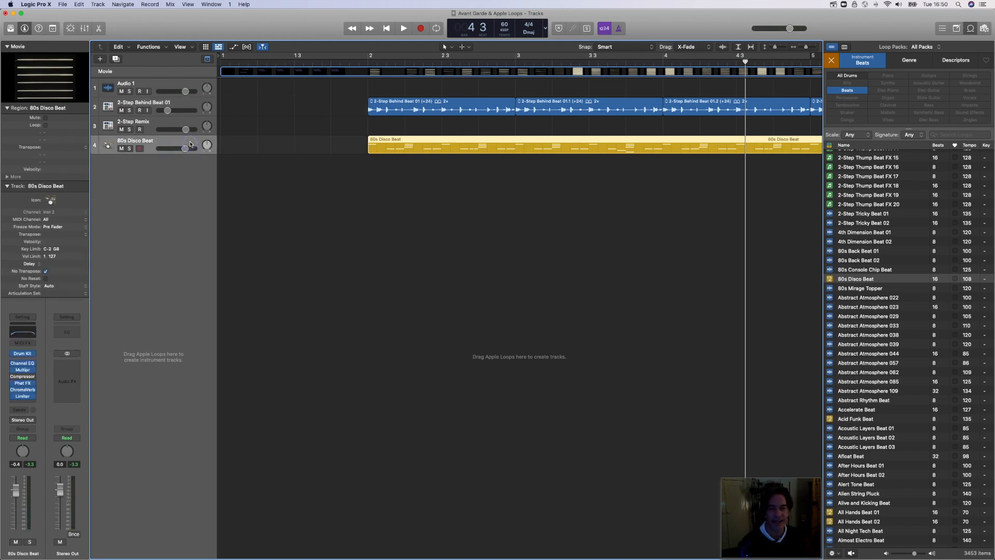
pyautogui.click(466, 148)
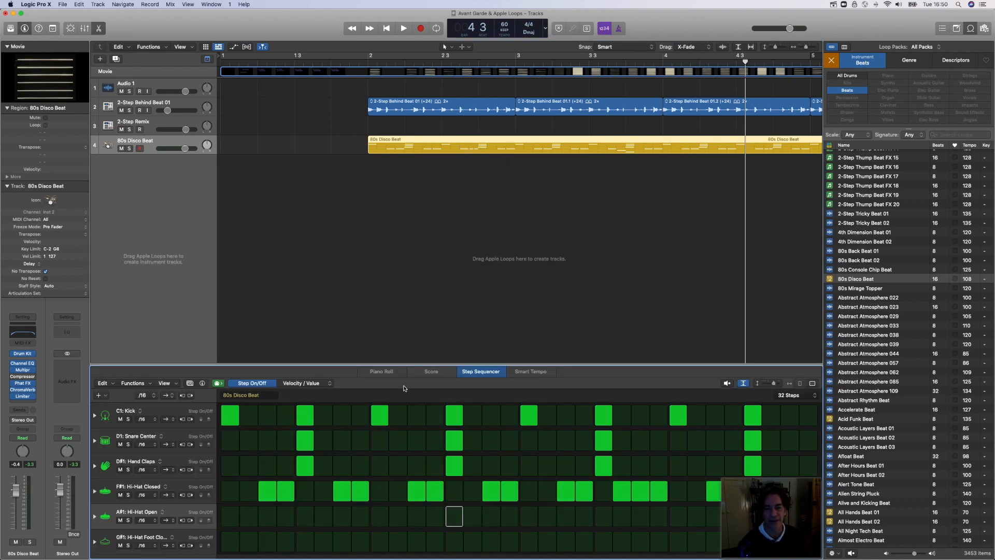
pyautogui.click(99, 29)
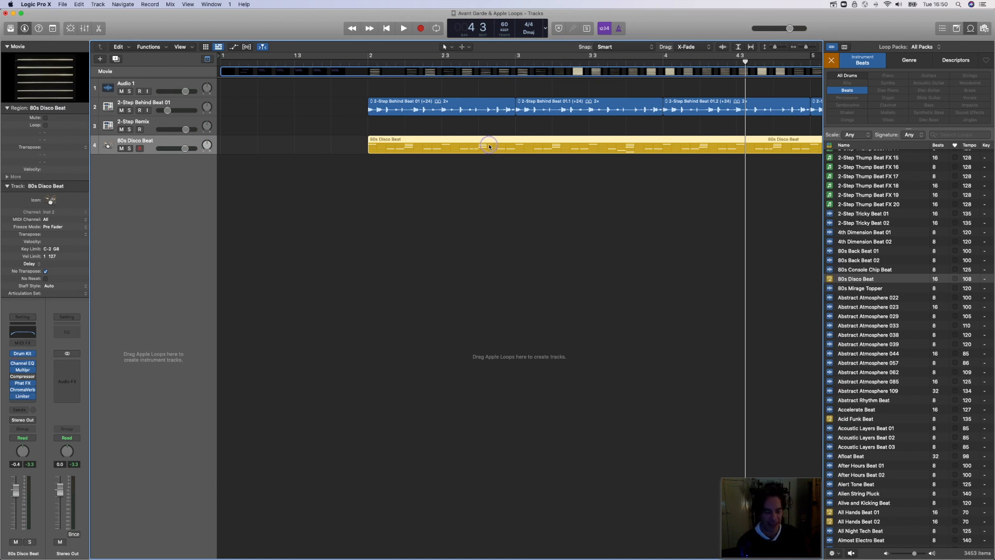
pyautogui.press('Delete')
# Step: Preview 80s Mirage Topper, add it on a new track at bar 2 and listen to it with the existing beat
pyautogui.click(858, 289)
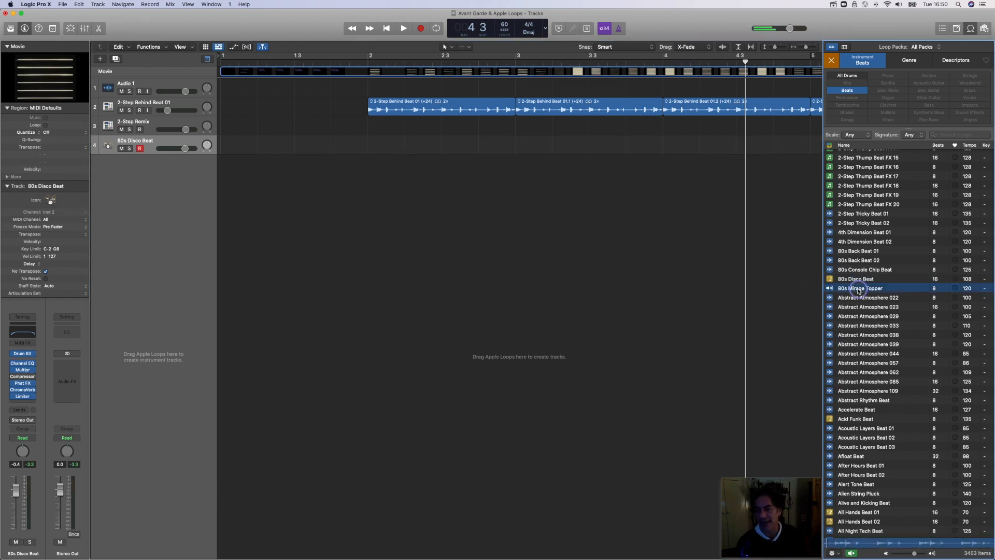
pyautogui.moveTo(858, 289); pyautogui.dragTo(375, 168)
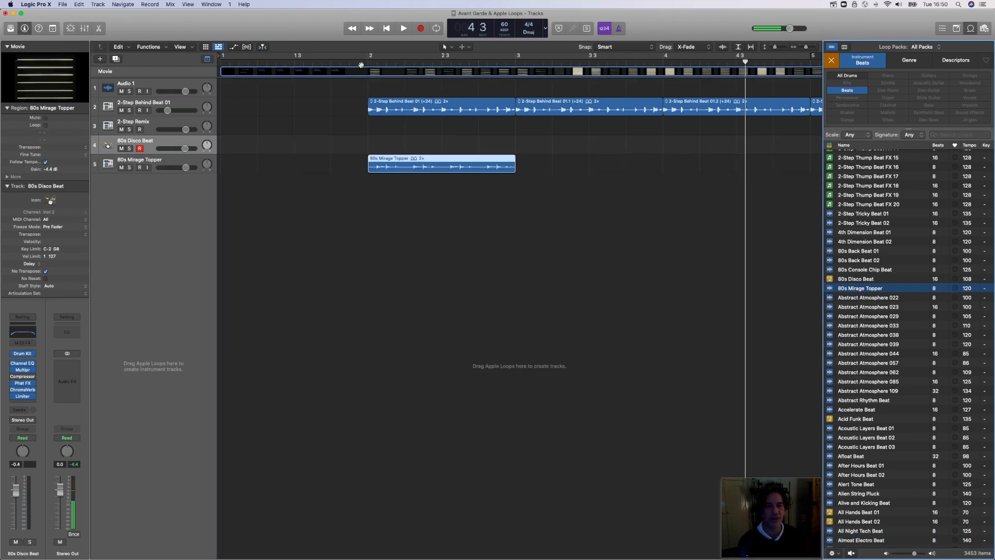
pyautogui.press('space')
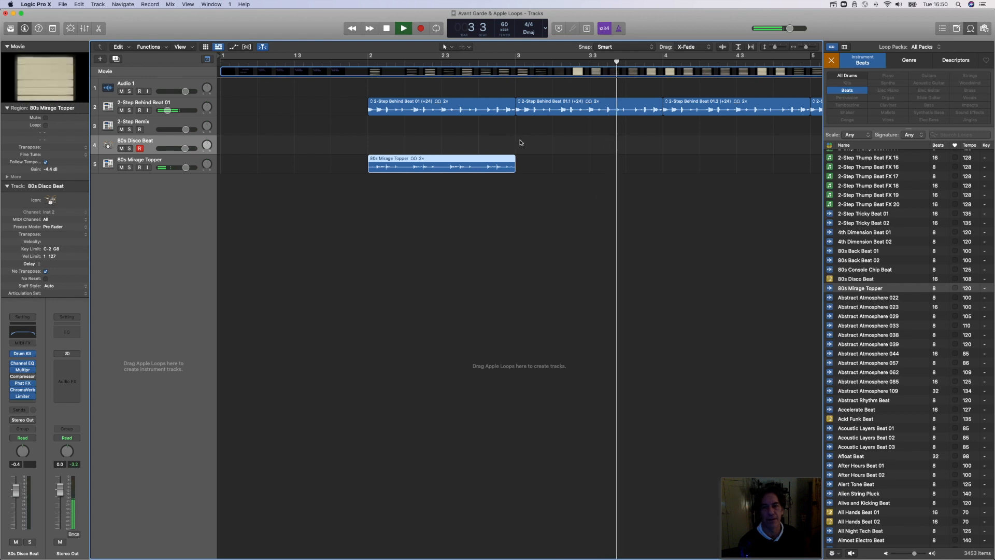
pyautogui.press('space')
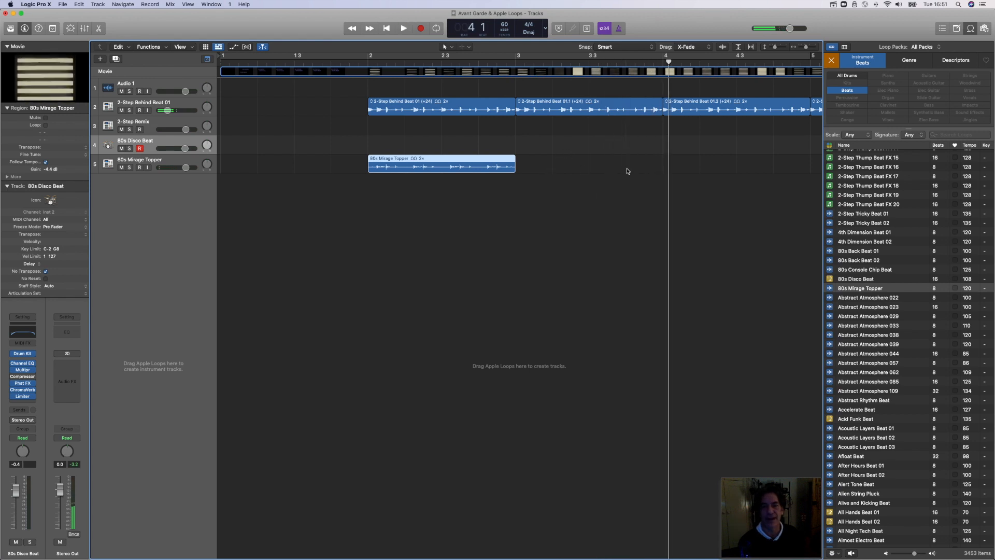
# Step: Loop the 80s Mirage Topper region up to bar 67 and convert the loops to individual regions
pyautogui.moveTo(806, 48); pyautogui.dragTo(803, 49)
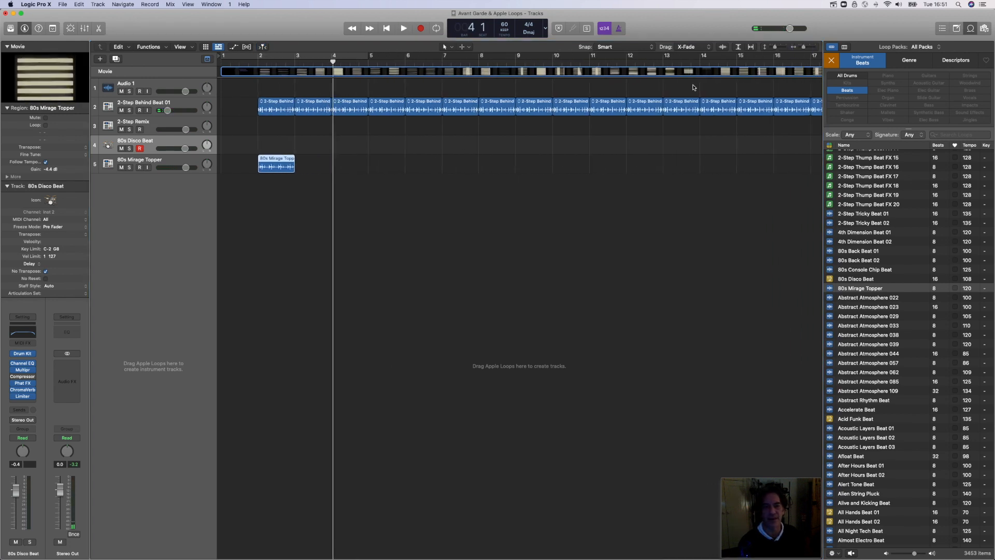
pyautogui.moveTo(297, 159); pyautogui.dragTo(505, 160)
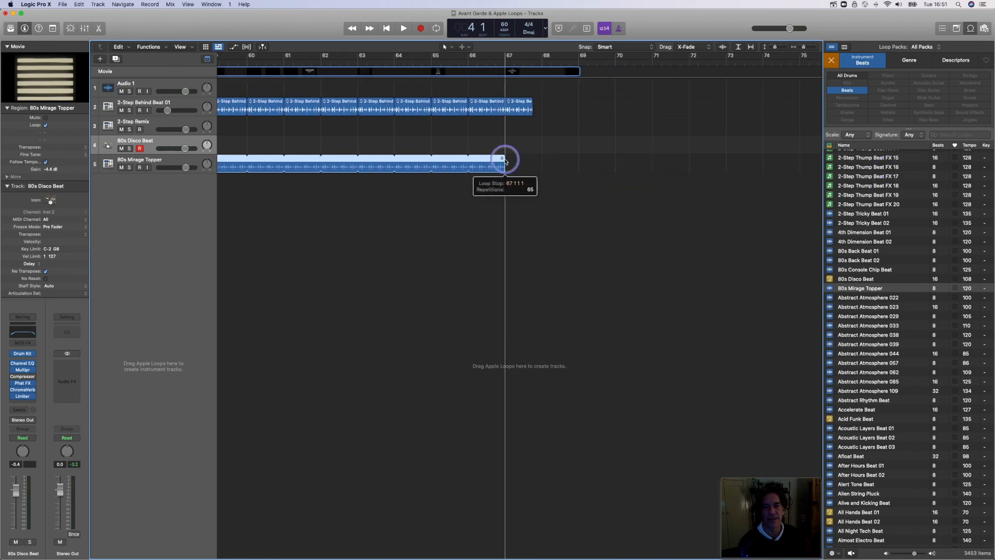
pyautogui.rightClick(405, 166)
pyautogui.click(428, 167)
pyautogui.hscroll(-15, 439, 172)
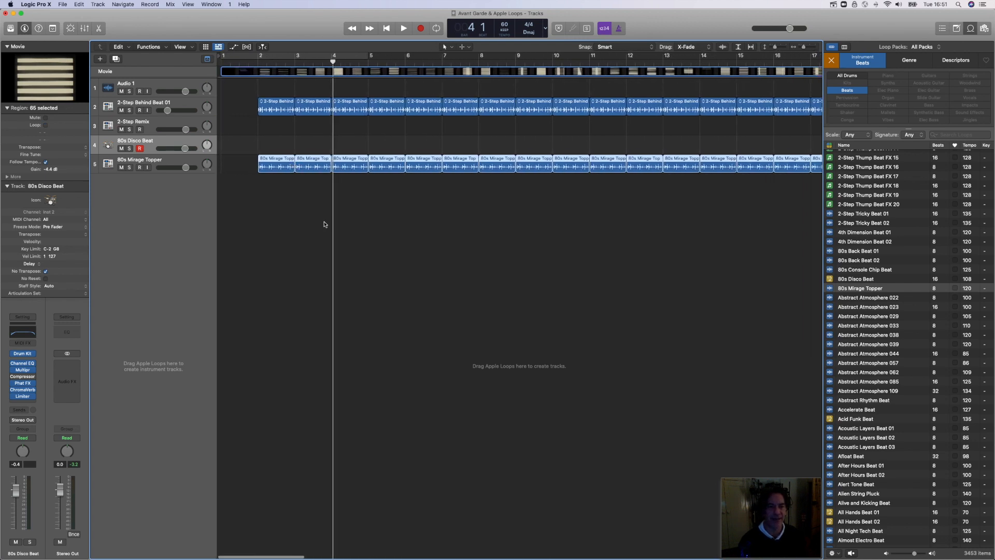
# Step: Delete the 80s Mirage Topper regions at bars 3, 5, 7 and 9
pyautogui.click(325, 221)
pyautogui.click(316, 169)
pyautogui.press('Delete')
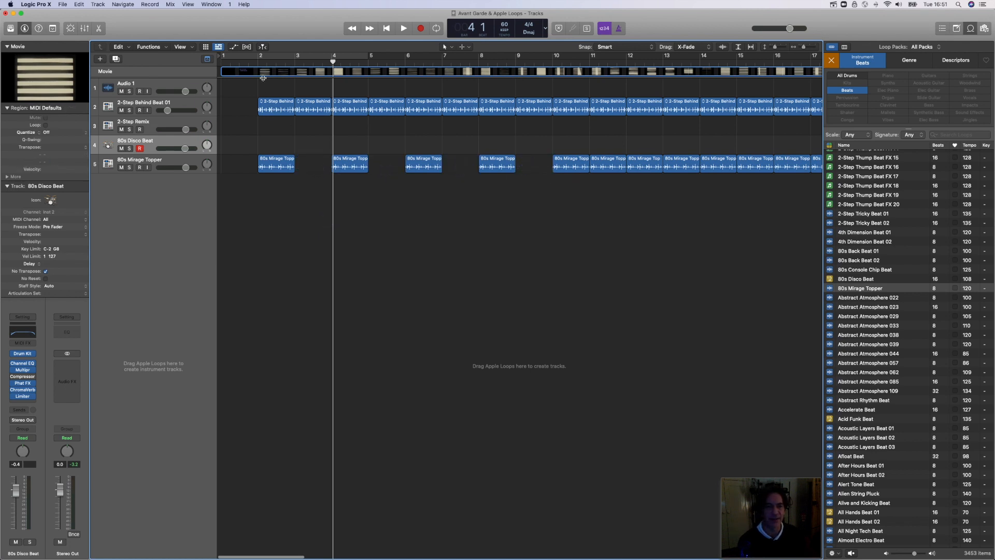
# Step: Play the arrangement from just before bar 2 to shortly after bar 5 and stop playback
pyautogui.click(254, 65)
pyautogui.press('space')
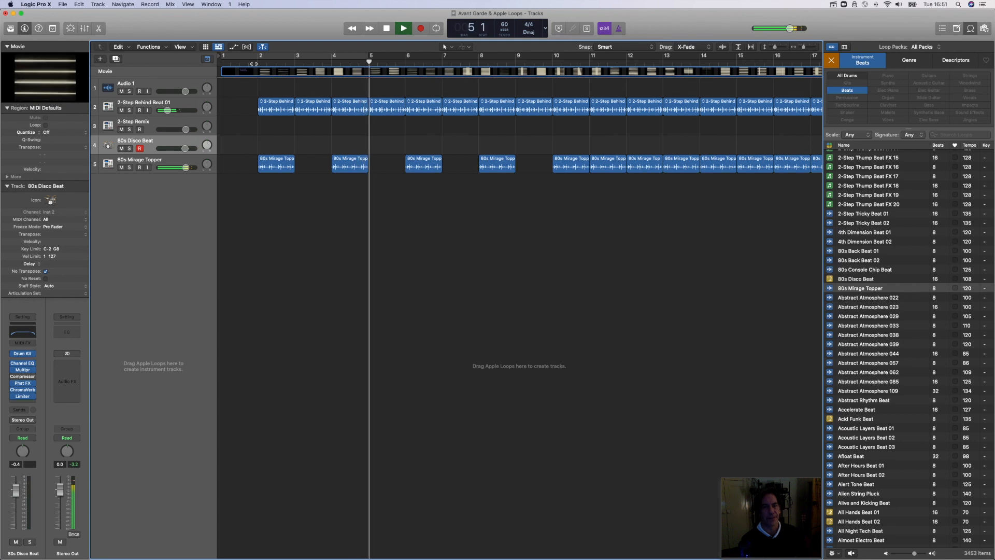
pyautogui.press('space')
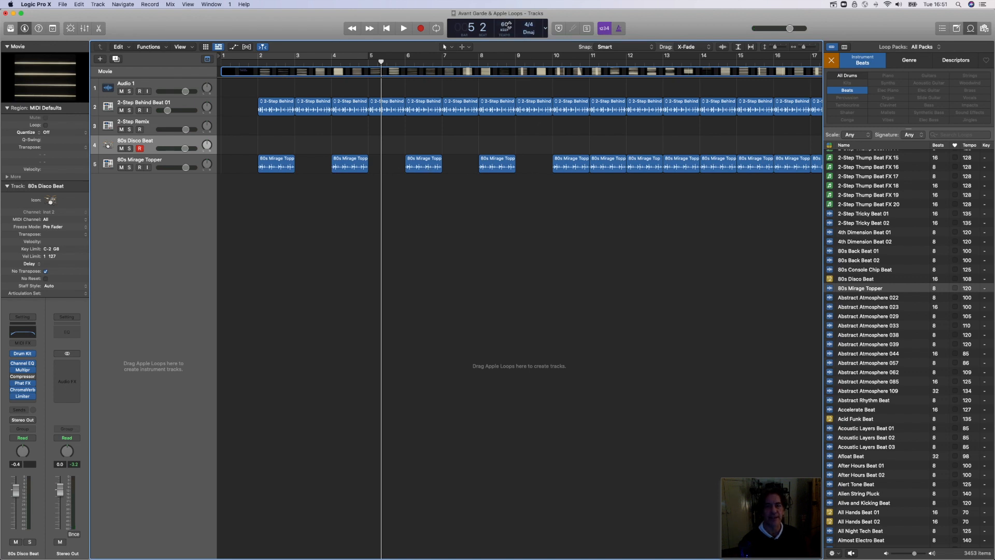
# Step: Try the arrangement at a tempo of 107, play it from near the start, and return the tempo to 60
pyautogui.moveTo(504, 23); pyautogui.dragTo(510, 2)
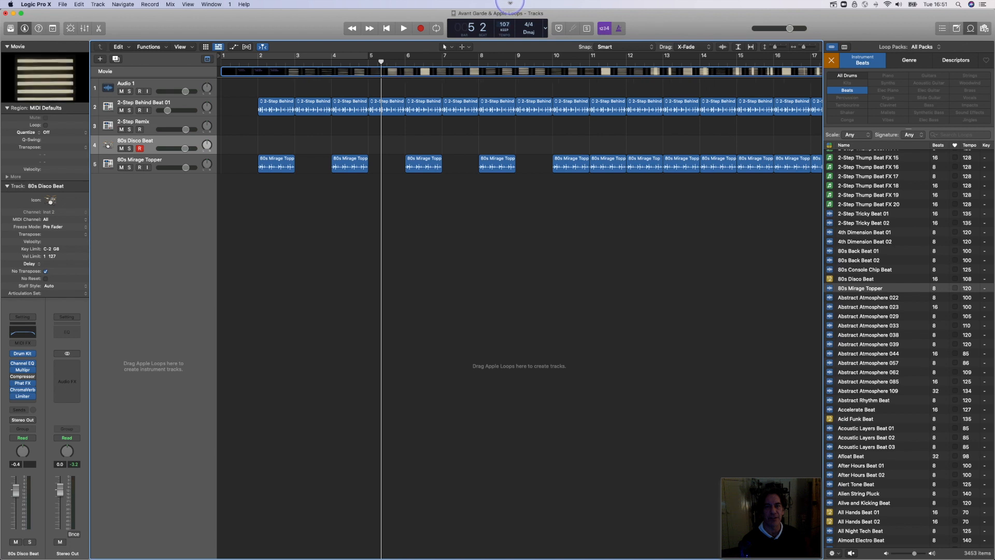
pyautogui.doubleClick(246, 63)
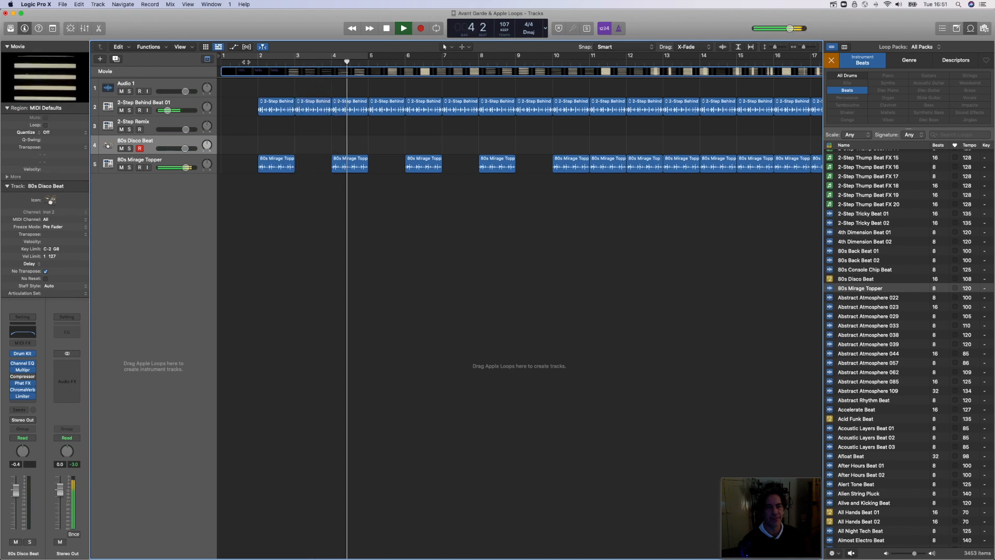
pyautogui.press('space')
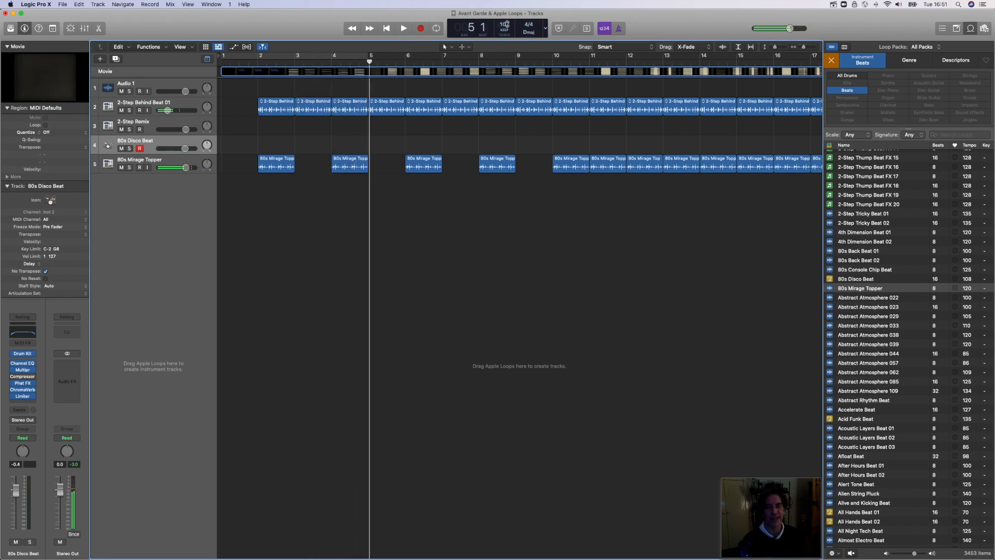
pyautogui.moveTo(505, 24); pyautogui.dragTo(509, 57)
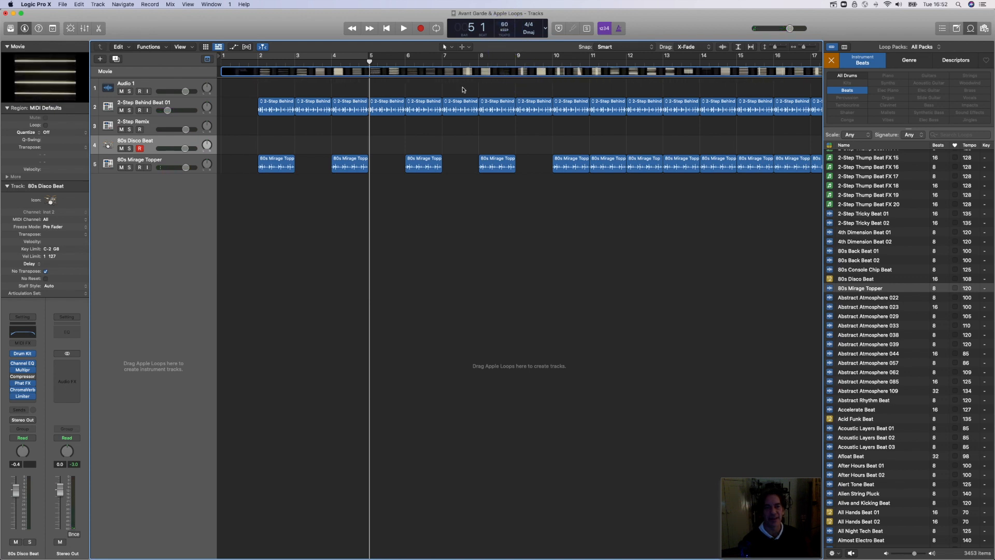
# Step: Transpose all regions on the 80s Mirage Topper track by -4
pyautogui.click(174, 165)
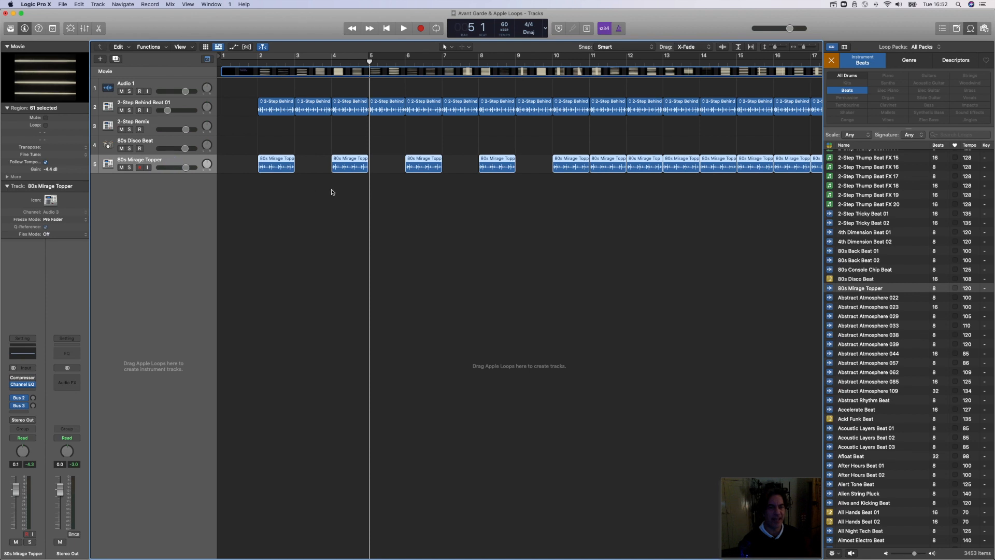
pyautogui.click(85, 148)
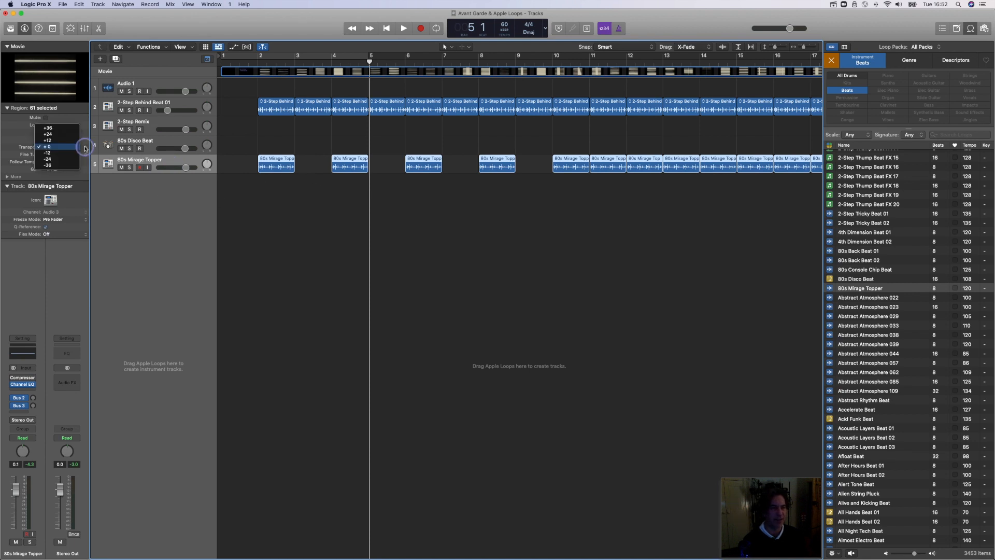
pyautogui.click(117, 226)
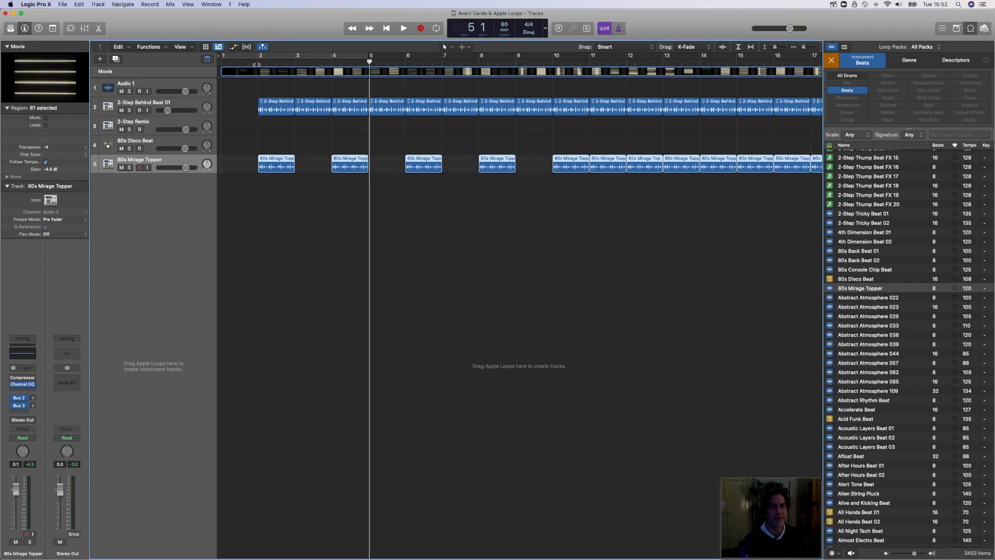
# Step: Play the arrangement from just before bar 2, view the movie in its large window, and stop playback
pyautogui.click(253, 57)
pyautogui.press('space')
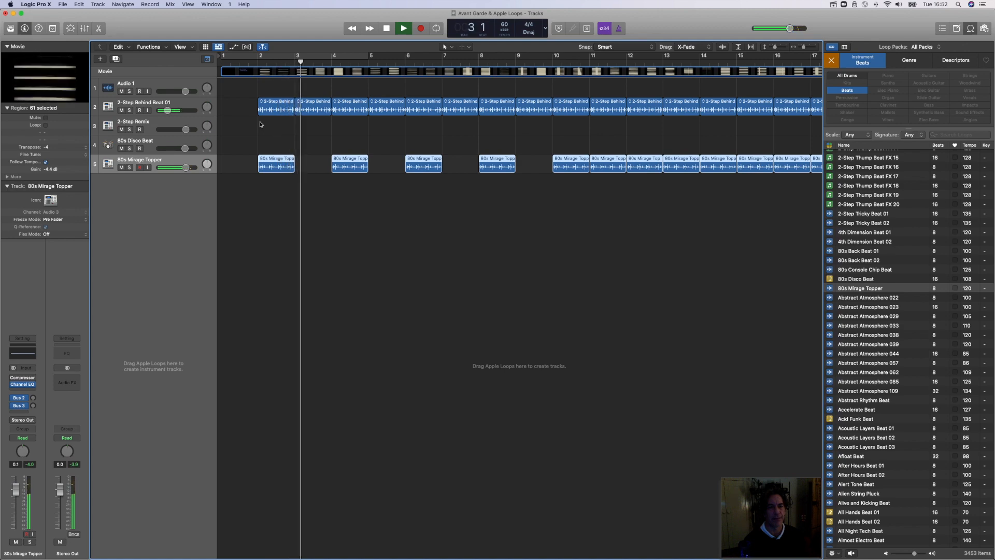
pyautogui.doubleClick(66, 89)
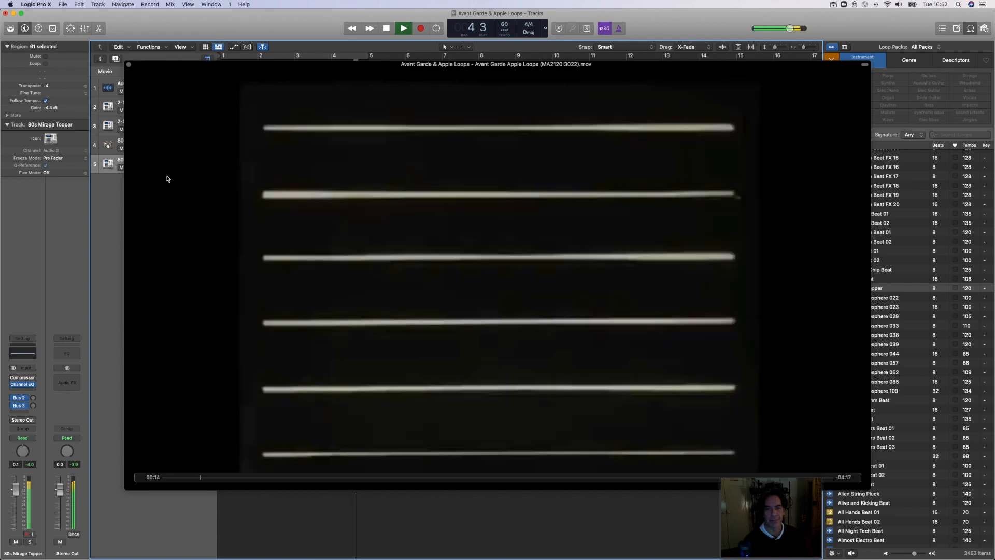
pyautogui.click(129, 64)
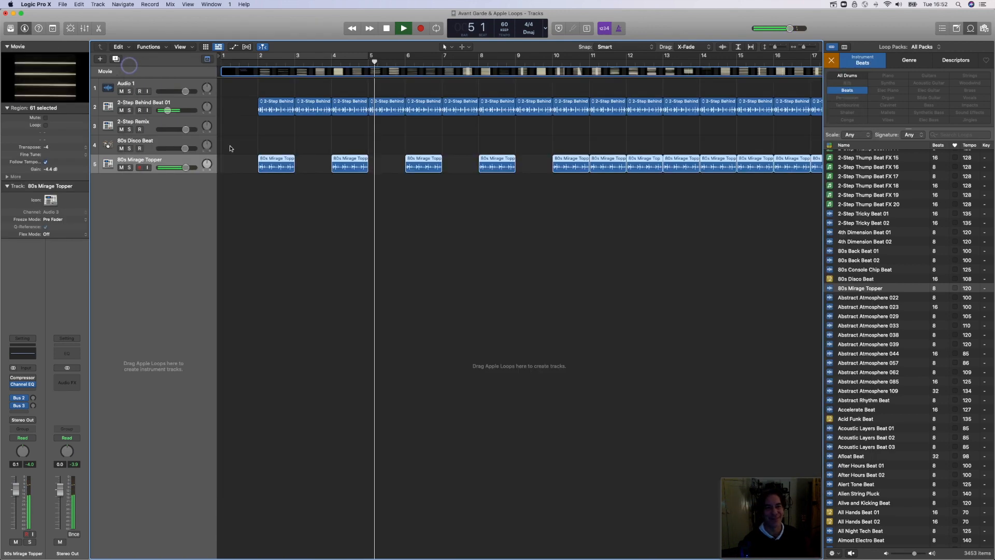
pyautogui.press('space')
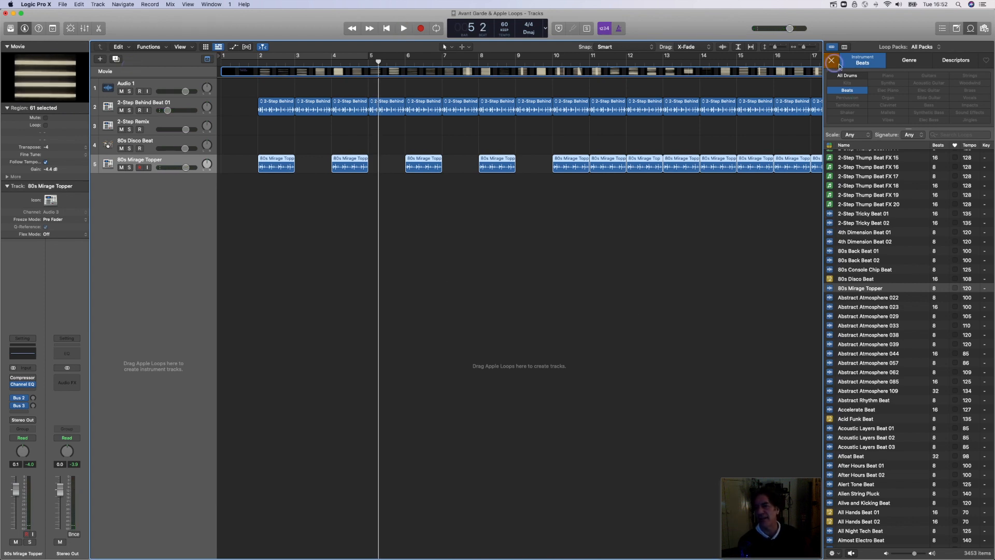
# Step: Clear the Beats filter on the Apple Loops and filter them by the Dark descriptor
pyautogui.click(832, 61)
pyautogui.click(912, 61)
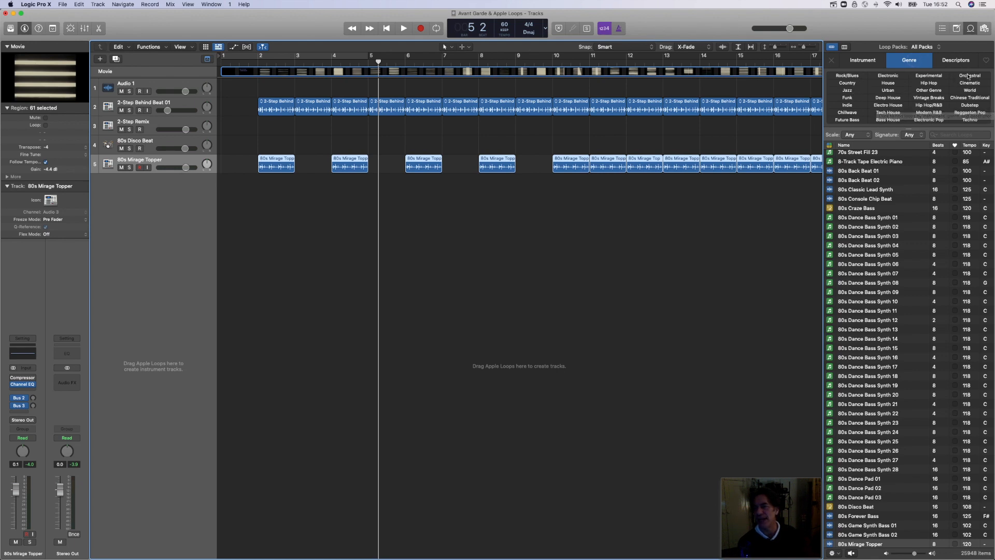
pyautogui.click(956, 61)
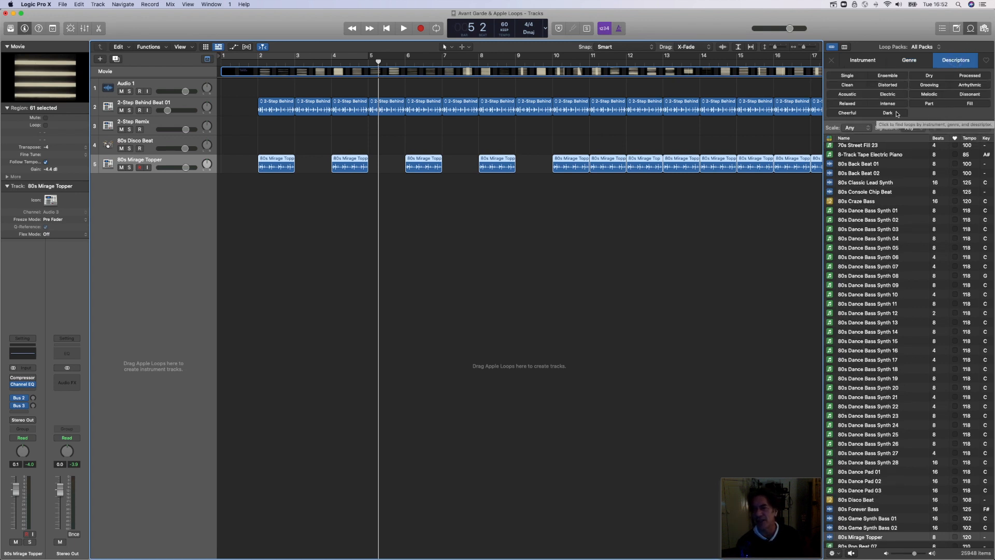
pyautogui.click(897, 114)
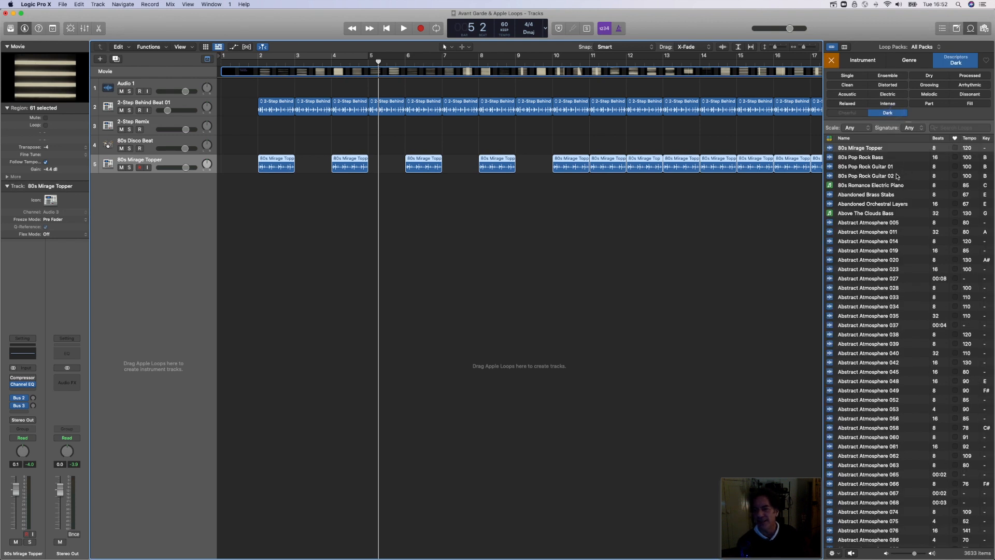
# Step: Preview Abstract Atmosphere 005, add it on a new track at bar 3 and listen to it with the beats
pyautogui.scroll(-3, 897, 176)
pyautogui.click(869, 186)
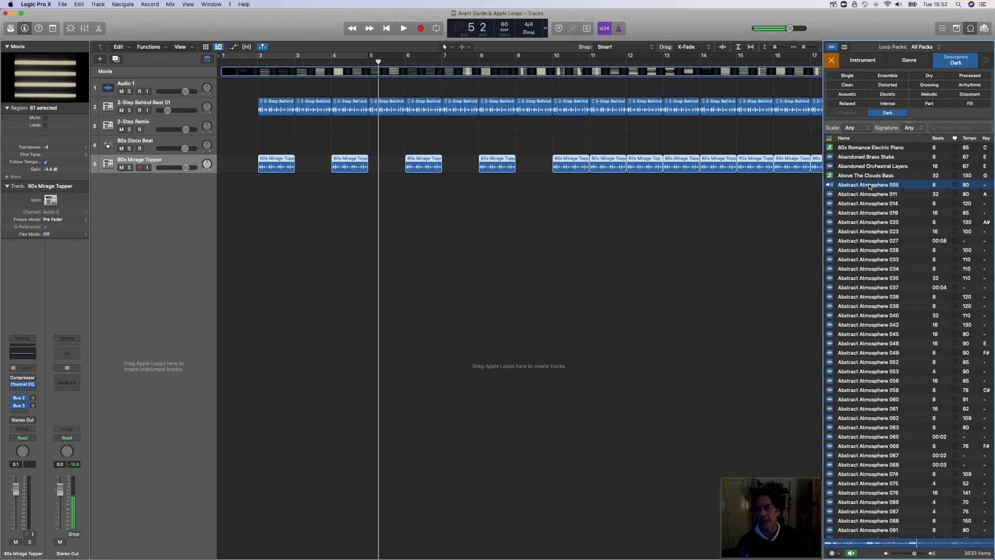
pyautogui.moveTo(869, 187); pyautogui.dragTo(297, 198)
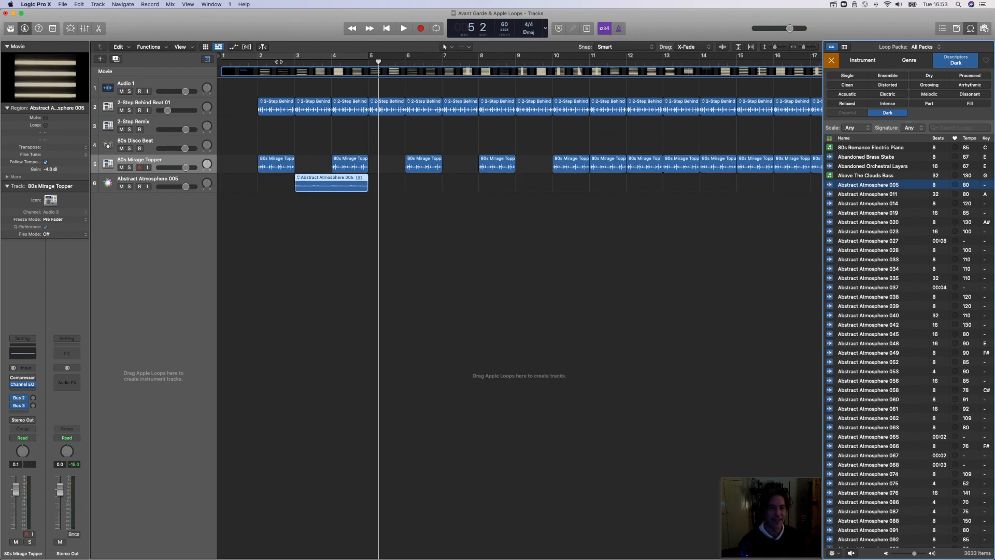
pyautogui.doubleClick(279, 61)
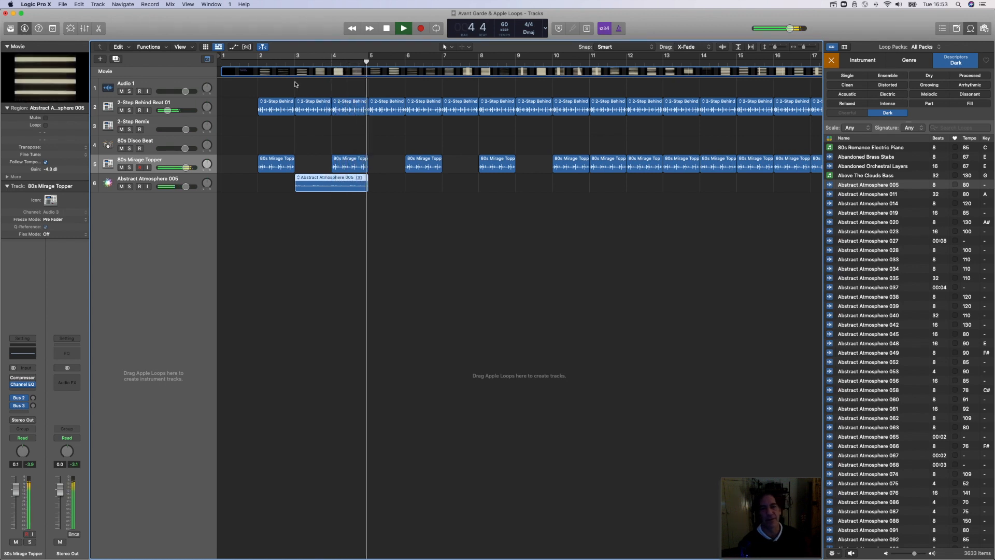
pyautogui.press('space')
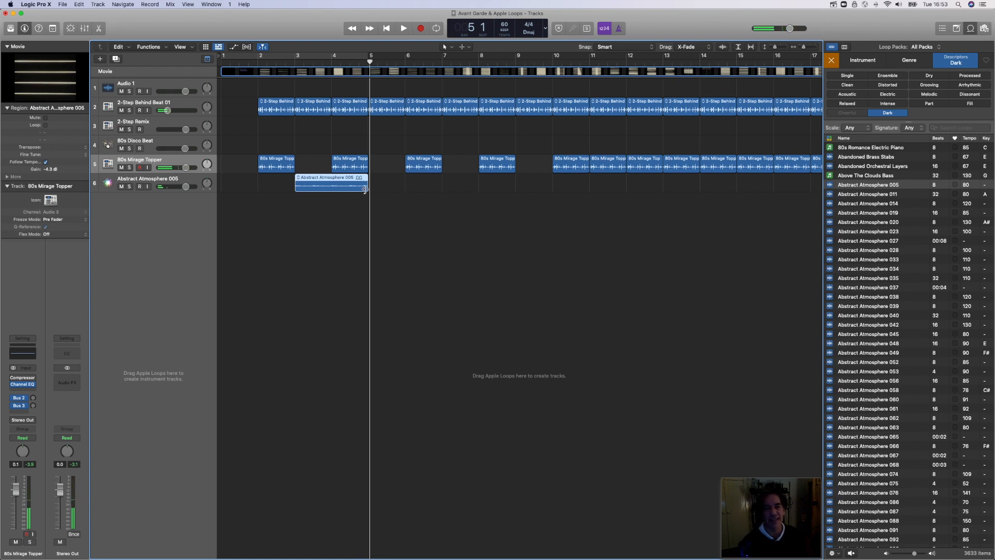
# Step: Shorten the Abstract Atmosphere 005 region to end at bar 4 and listen to it from bar 2
pyautogui.moveTo(362, 187); pyautogui.dragTo(330, 190)
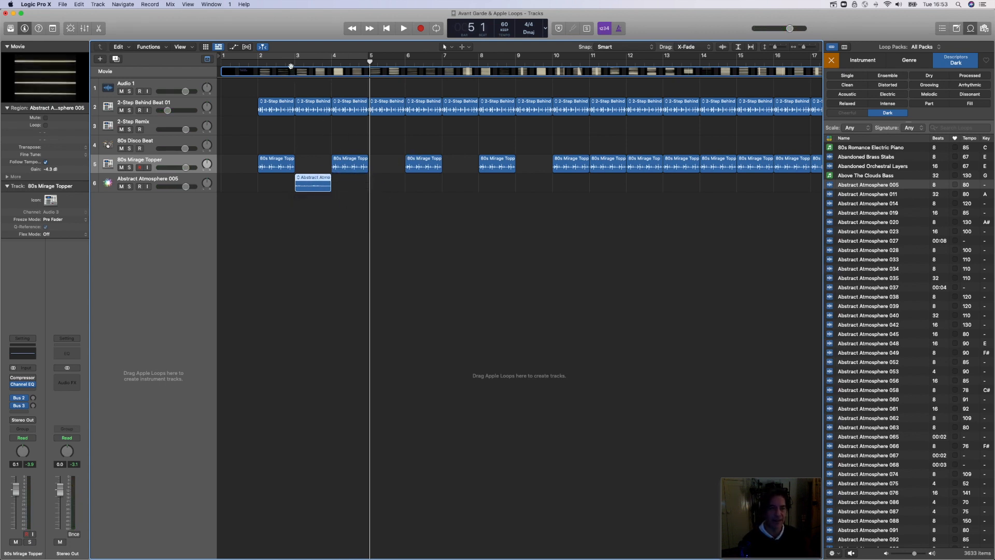
pyautogui.click(257, 65)
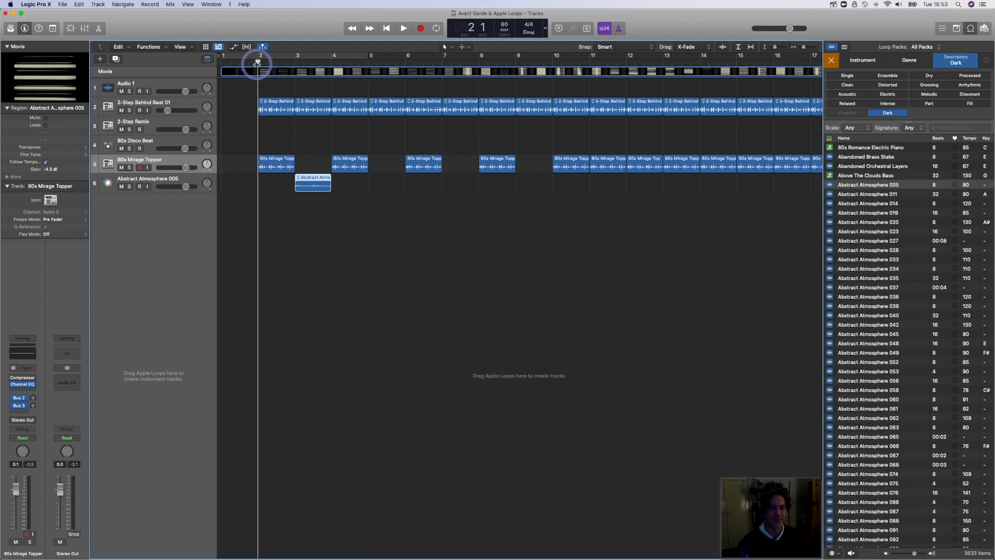
pyautogui.press('space')
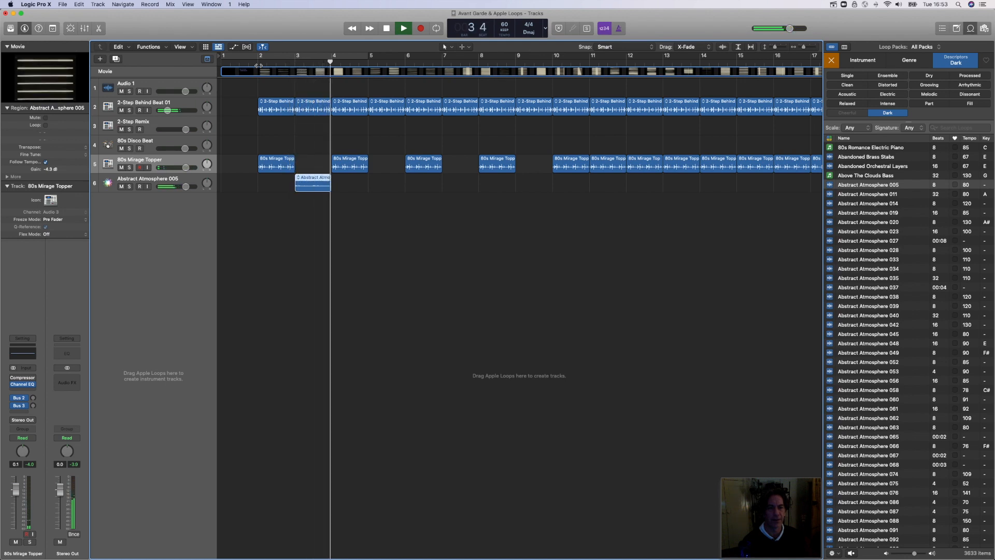
pyautogui.press('space')
# Step: Preview Abstract Atmosphere 039 and add it on a new track at bar 31, where the film's imagery changes
pyautogui.click(861, 307)
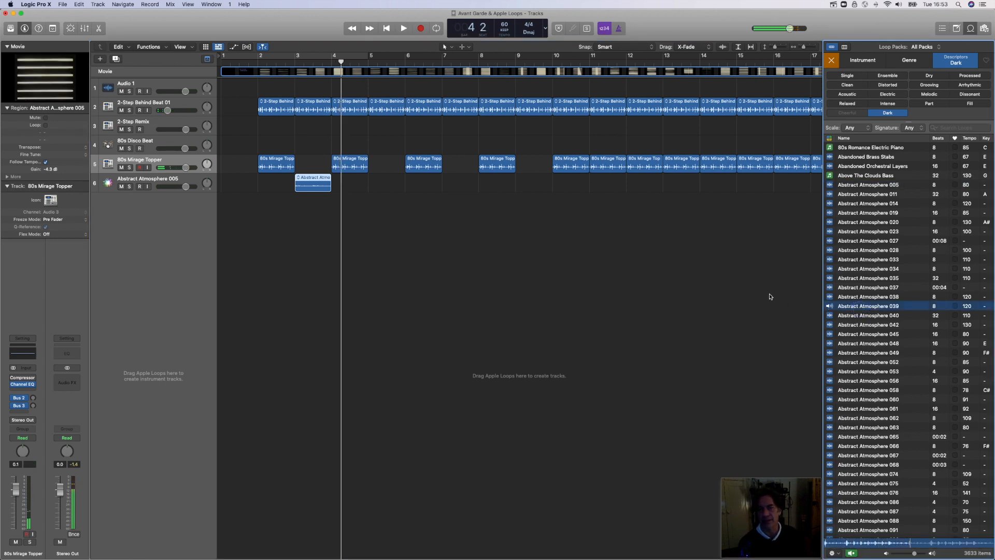
pyautogui.hscroll(10, 769, 297)
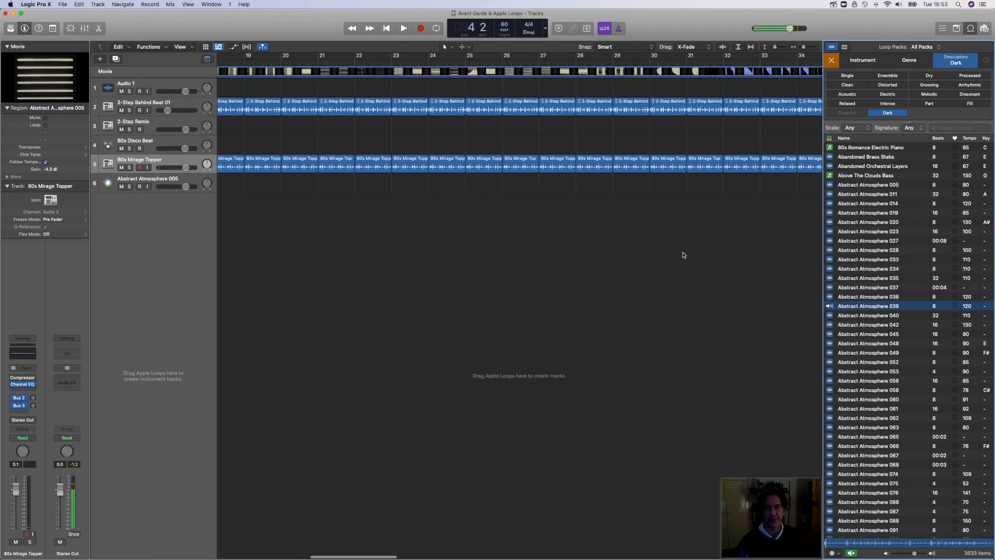
pyautogui.hscroll(5, 683, 255)
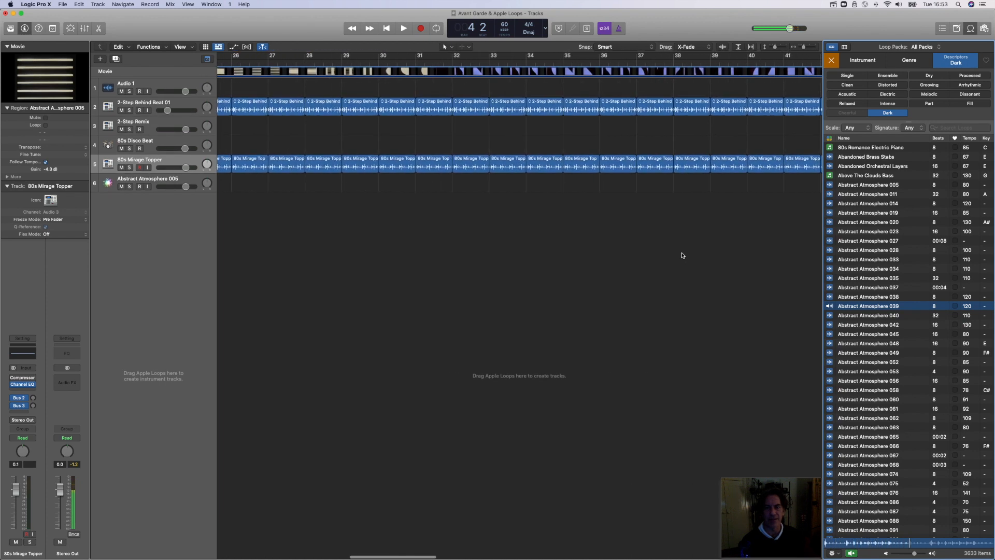
pyautogui.click(453, 60)
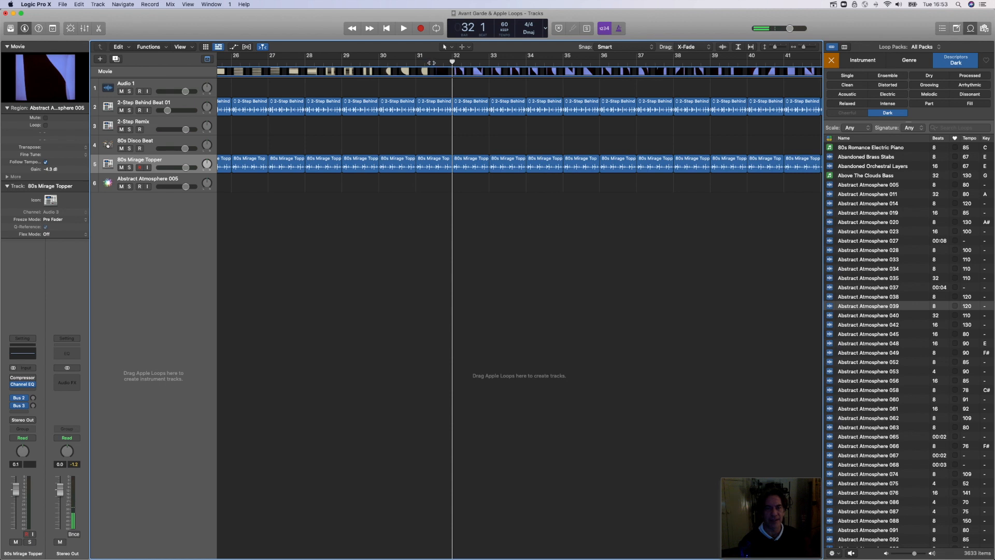
pyautogui.click(431, 63)
pyautogui.click(416, 62)
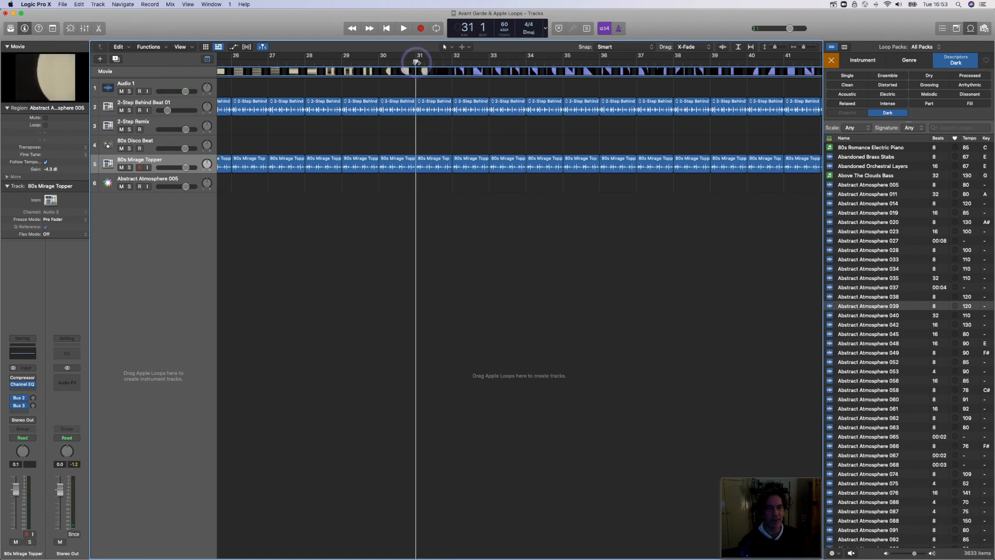
pyautogui.moveTo(848, 307); pyautogui.dragTo(473, 229)
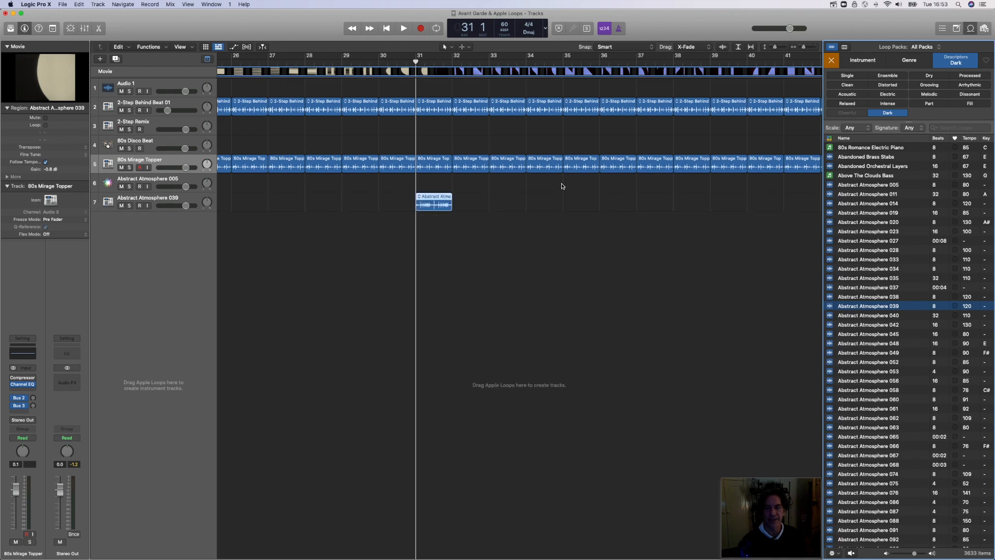
# Step: Delete all 2-Step Behind Beat 01 and 80s Mirage Topper regions from bar 31 onwards
pyautogui.moveTo(436, 95); pyautogui.dragTo(759, 184)
pyautogui.press('Delete')
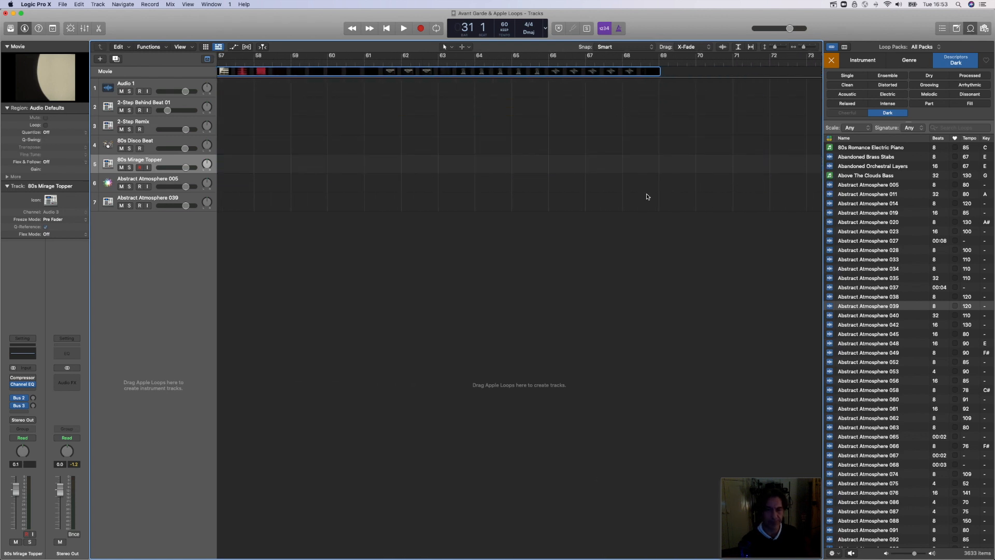
pyautogui.hscroll(-15, 647, 196)
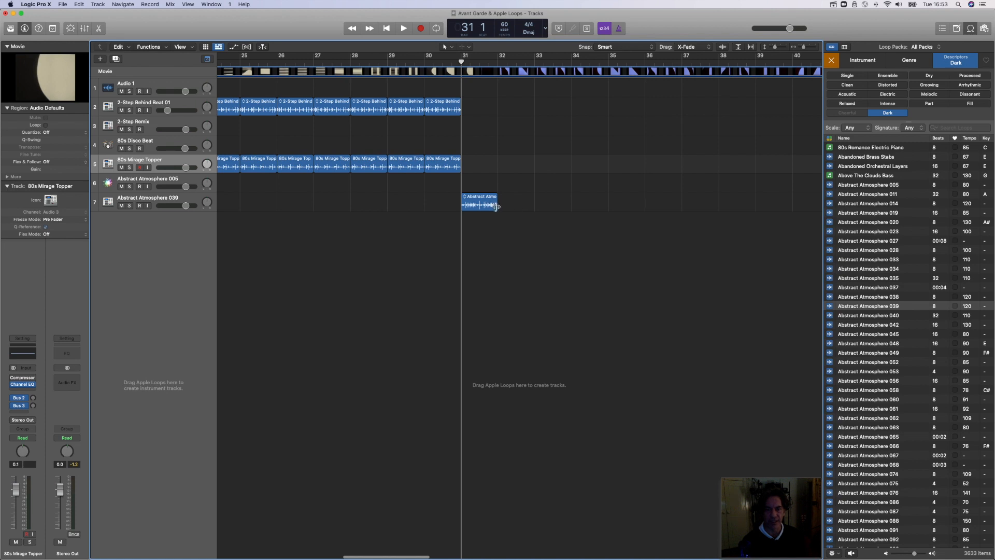
# Step: Loop Abstract Atmosphere 039 to just past bar 40 and play the transition from just before bar 30
pyautogui.click(595, 216)
pyautogui.click(499, 197)
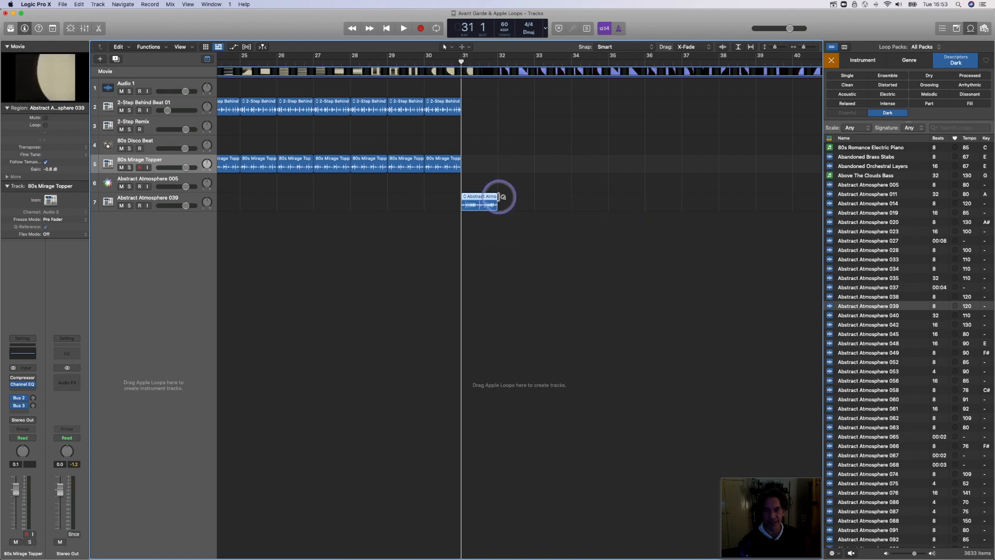
pyautogui.moveTo(499, 197); pyautogui.dragTo(801, 204)
pyautogui.click(416, 62)
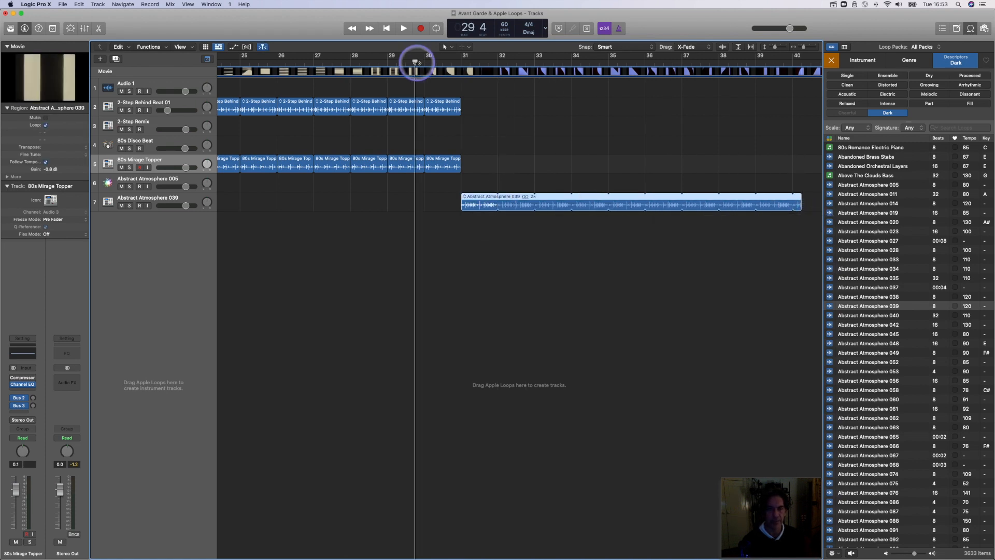
pyautogui.press('space')
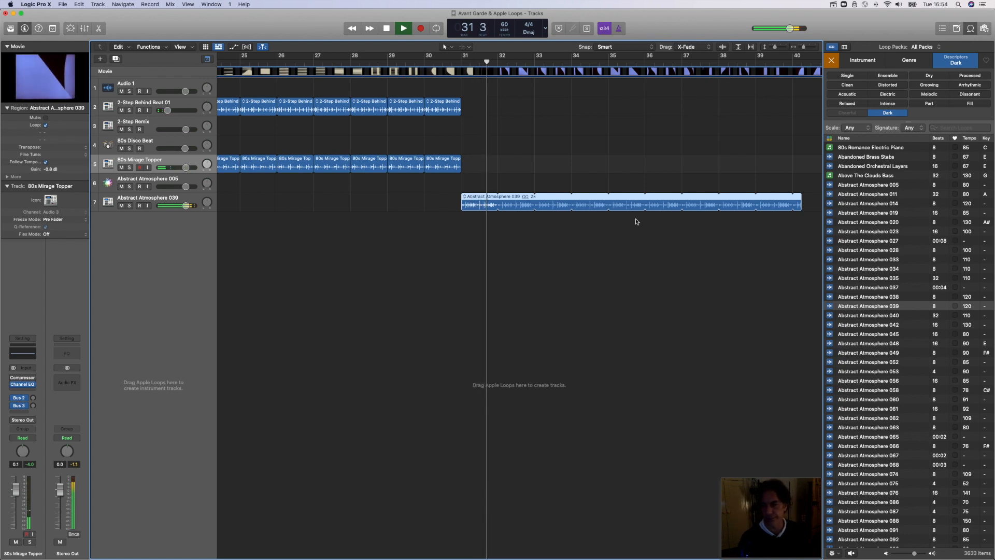
pyautogui.press('space')
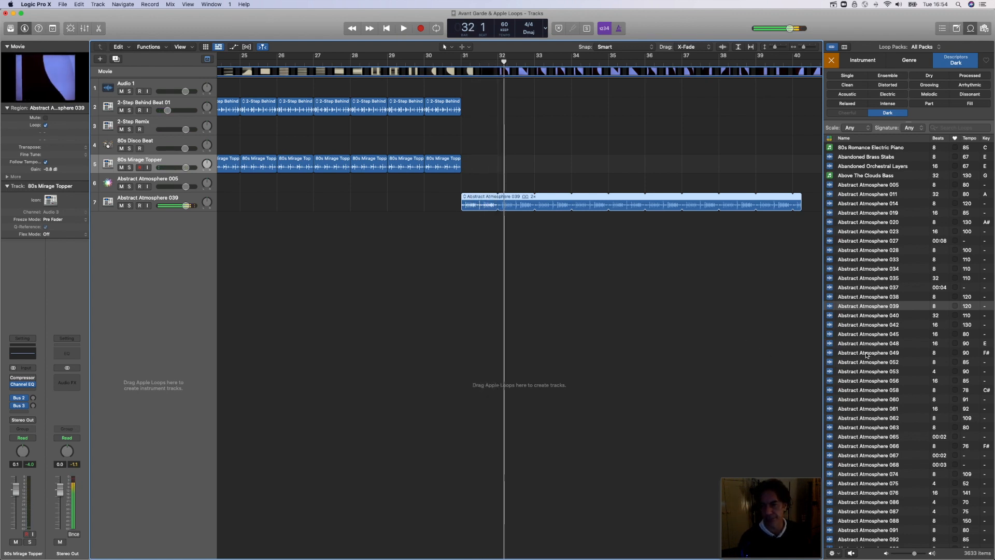
# Step: Preview Abstract Atmosphere 049, add it on a new track at bar 32, and make both atmosphere loops end at bar 40
pyautogui.click(866, 354)
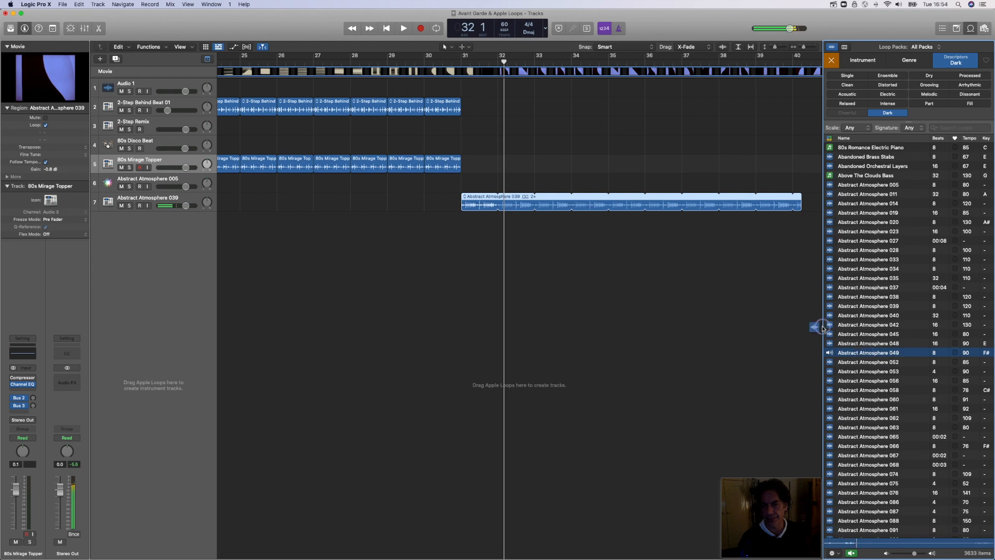
pyautogui.moveTo(822, 328); pyautogui.dragTo(501, 243)
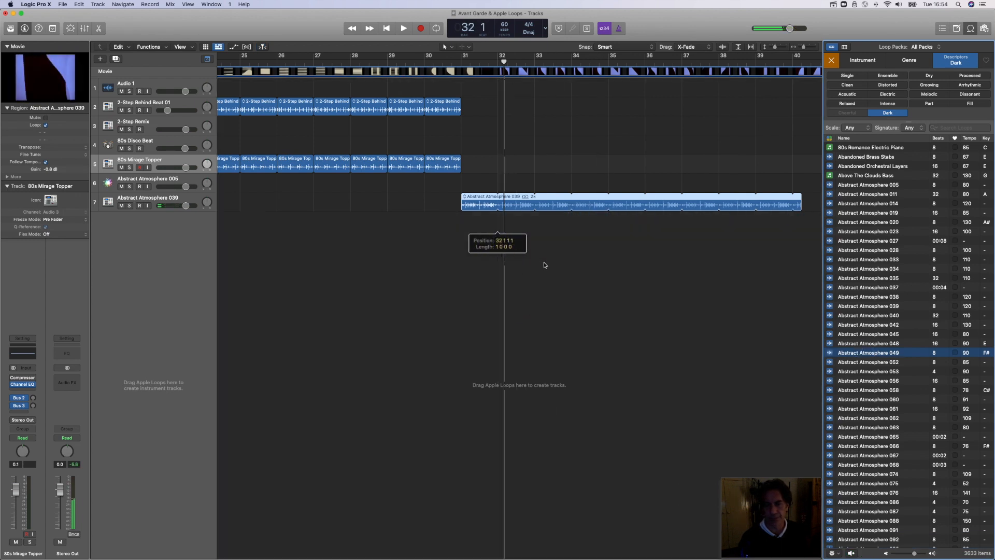
pyautogui.moveTo(569, 223); pyautogui.dragTo(773, 244)
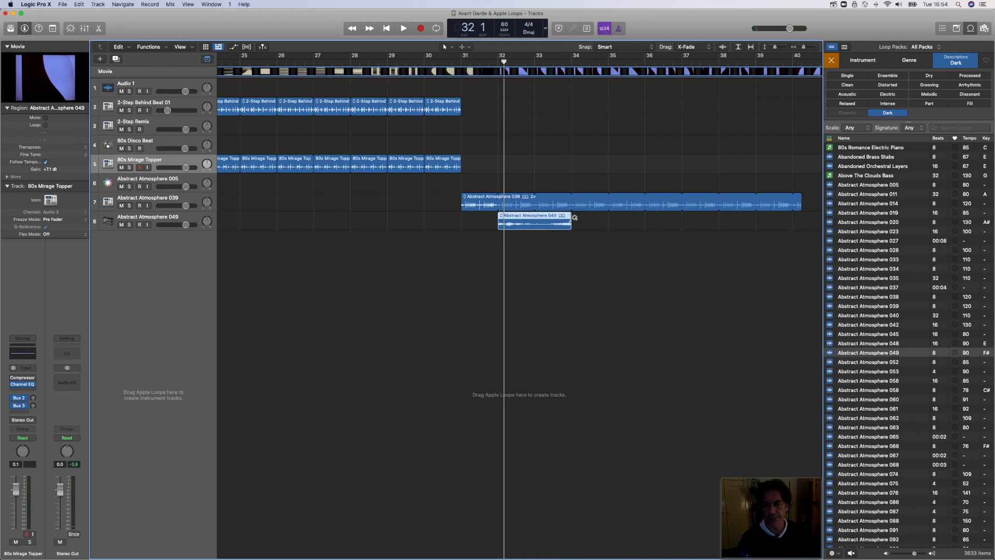
pyautogui.moveTo(574, 217); pyautogui.dragTo(798, 240)
pyautogui.moveTo(801, 204); pyautogui.dragTo(812, 251)
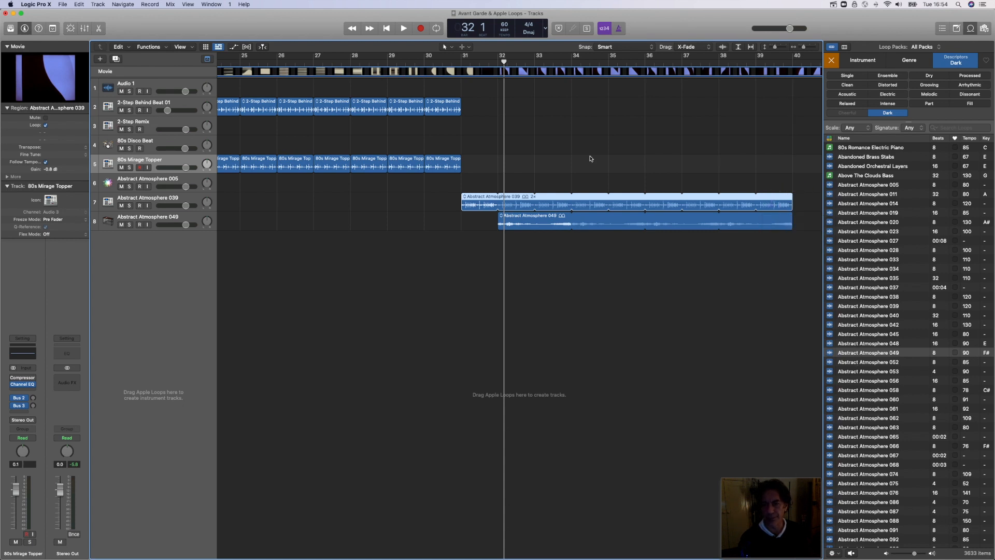
# Step: Play the layered atmospheres from just before bar 31 against the enlarged movie, then stop playback and close the movie window
pyautogui.click(455, 62)
pyautogui.press('space')
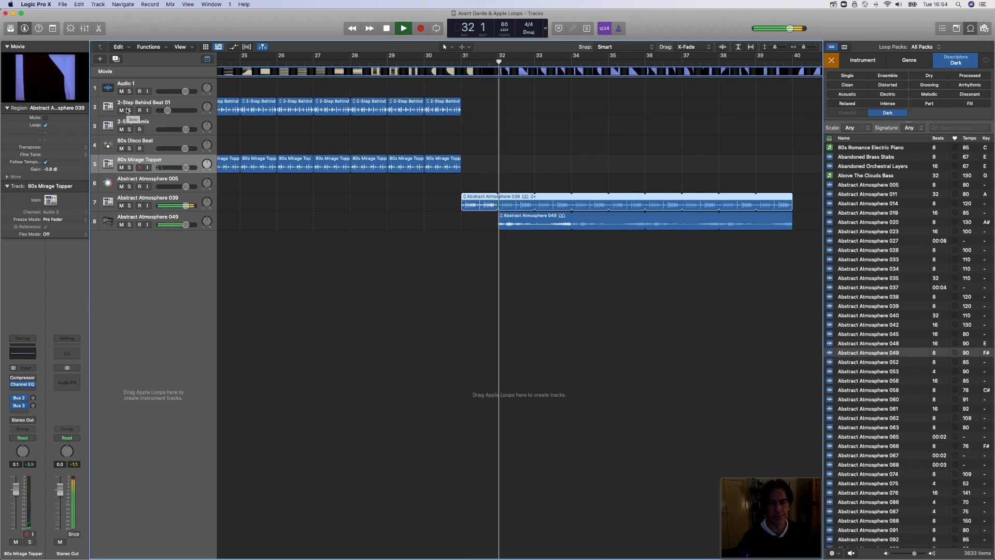
pyautogui.click(54, 86)
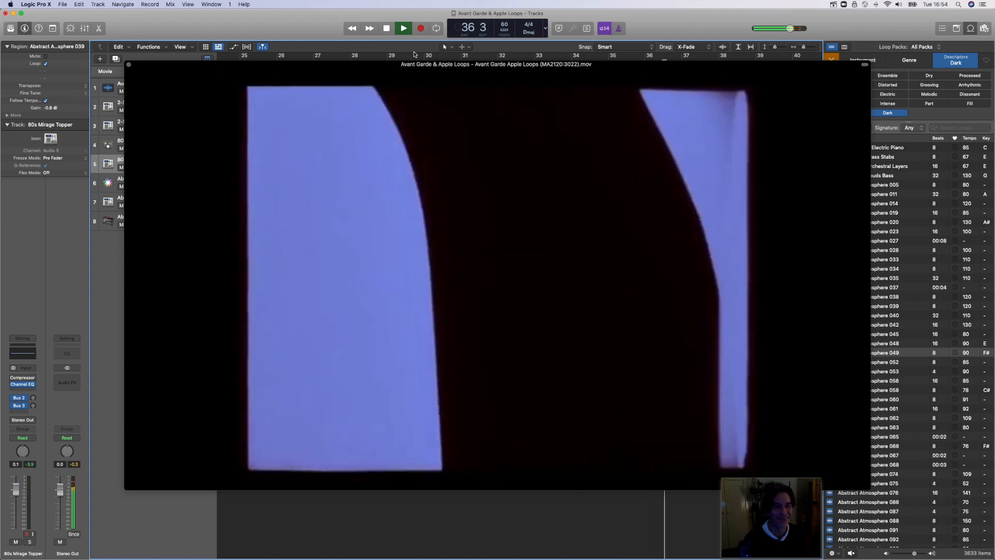
pyautogui.press('space')
pyautogui.click(128, 65)
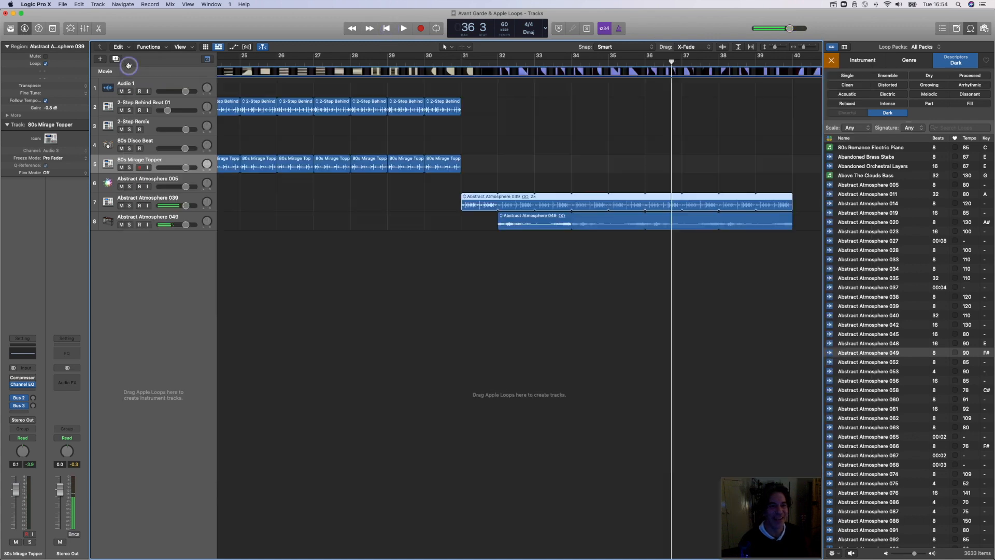